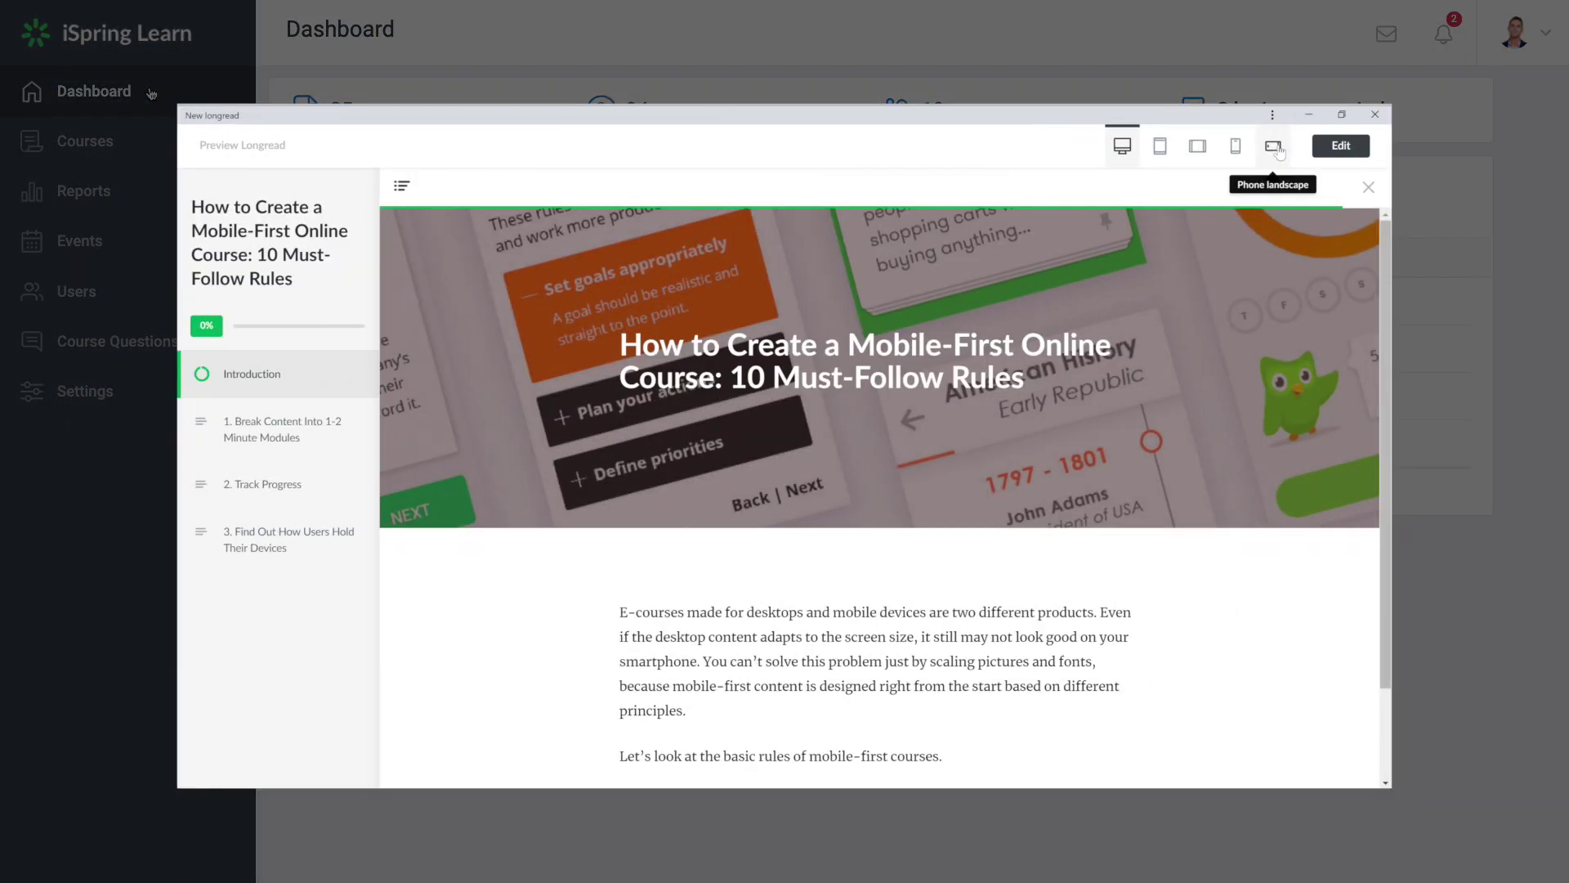
Preview the longread in tablet portrait, tablet landscape and phone portrait layouts
left_click(1160, 146)
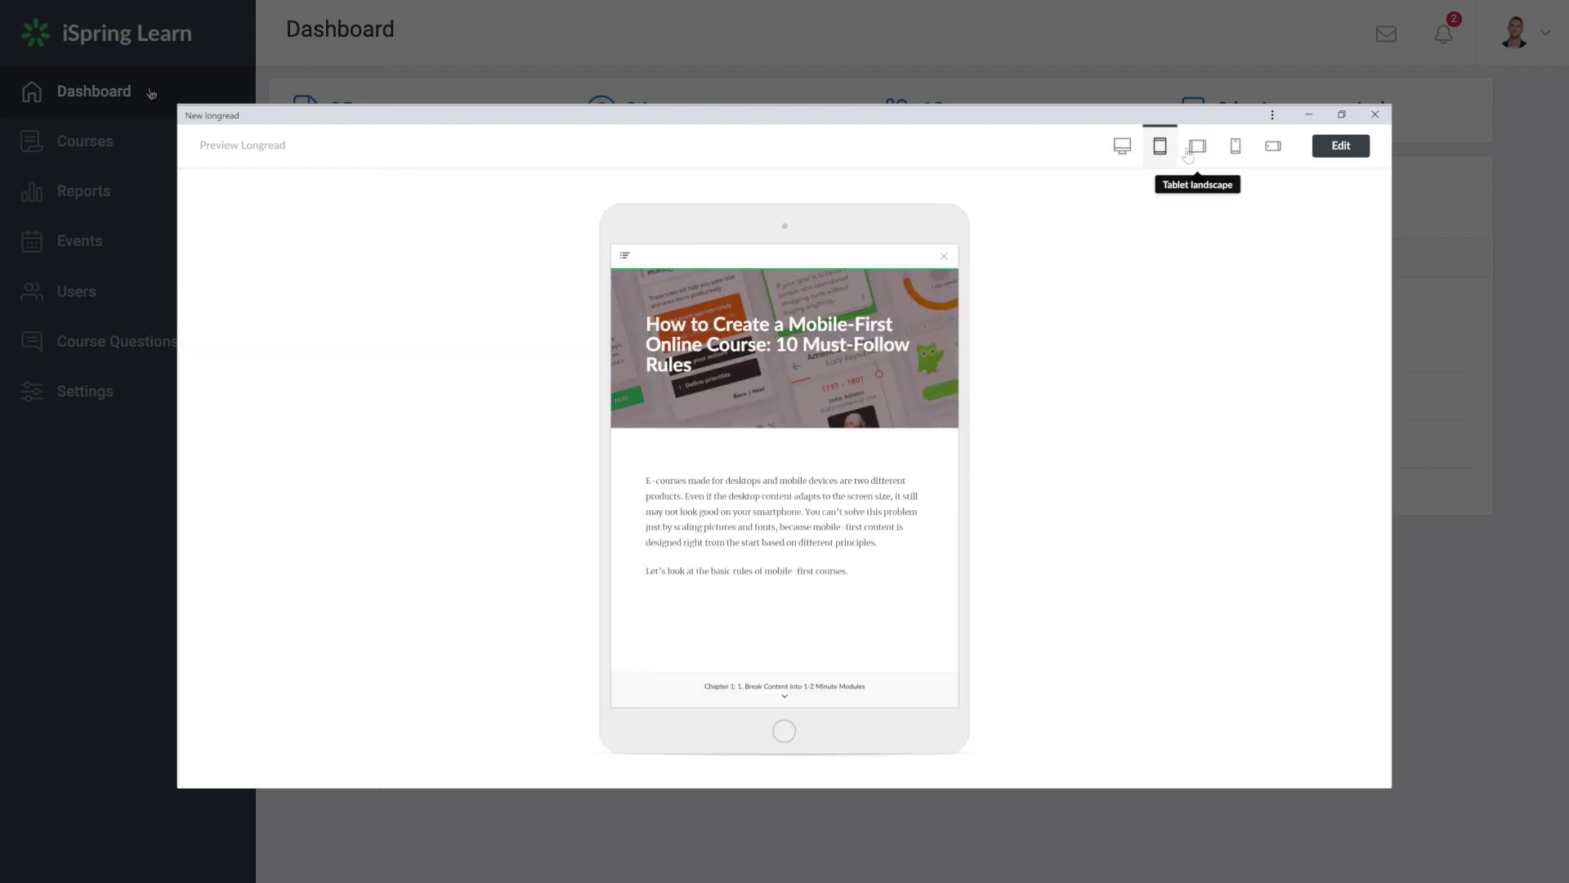
left_click(1197, 148)
left_click(1230, 151)
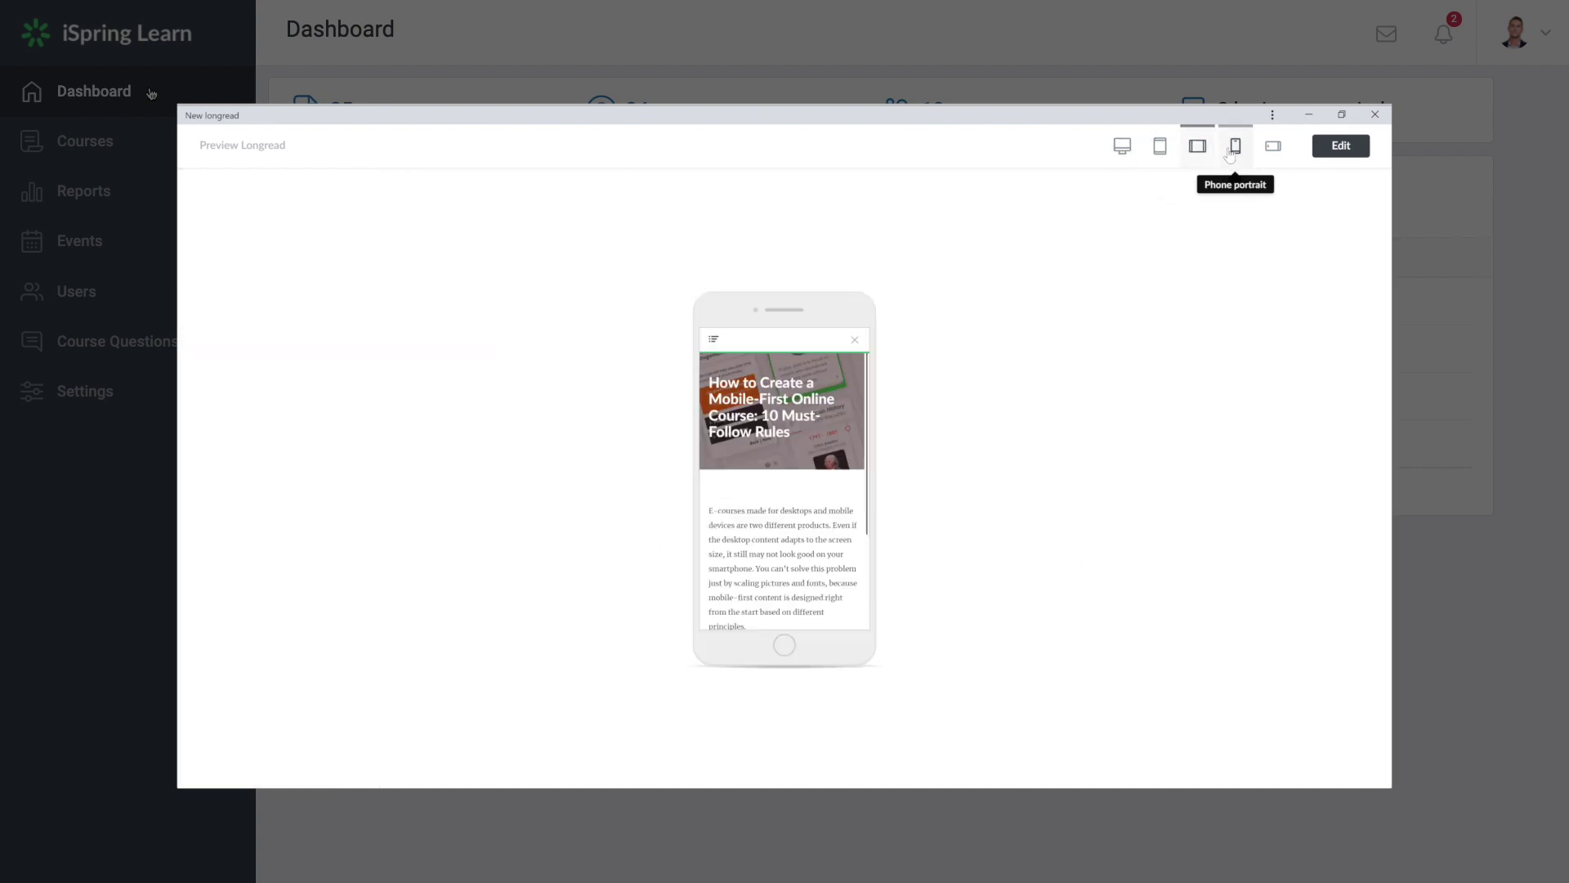
Jump to chapter 1 from the contents menu and answer the quiz with 72 Seconds
left_click(718, 339)
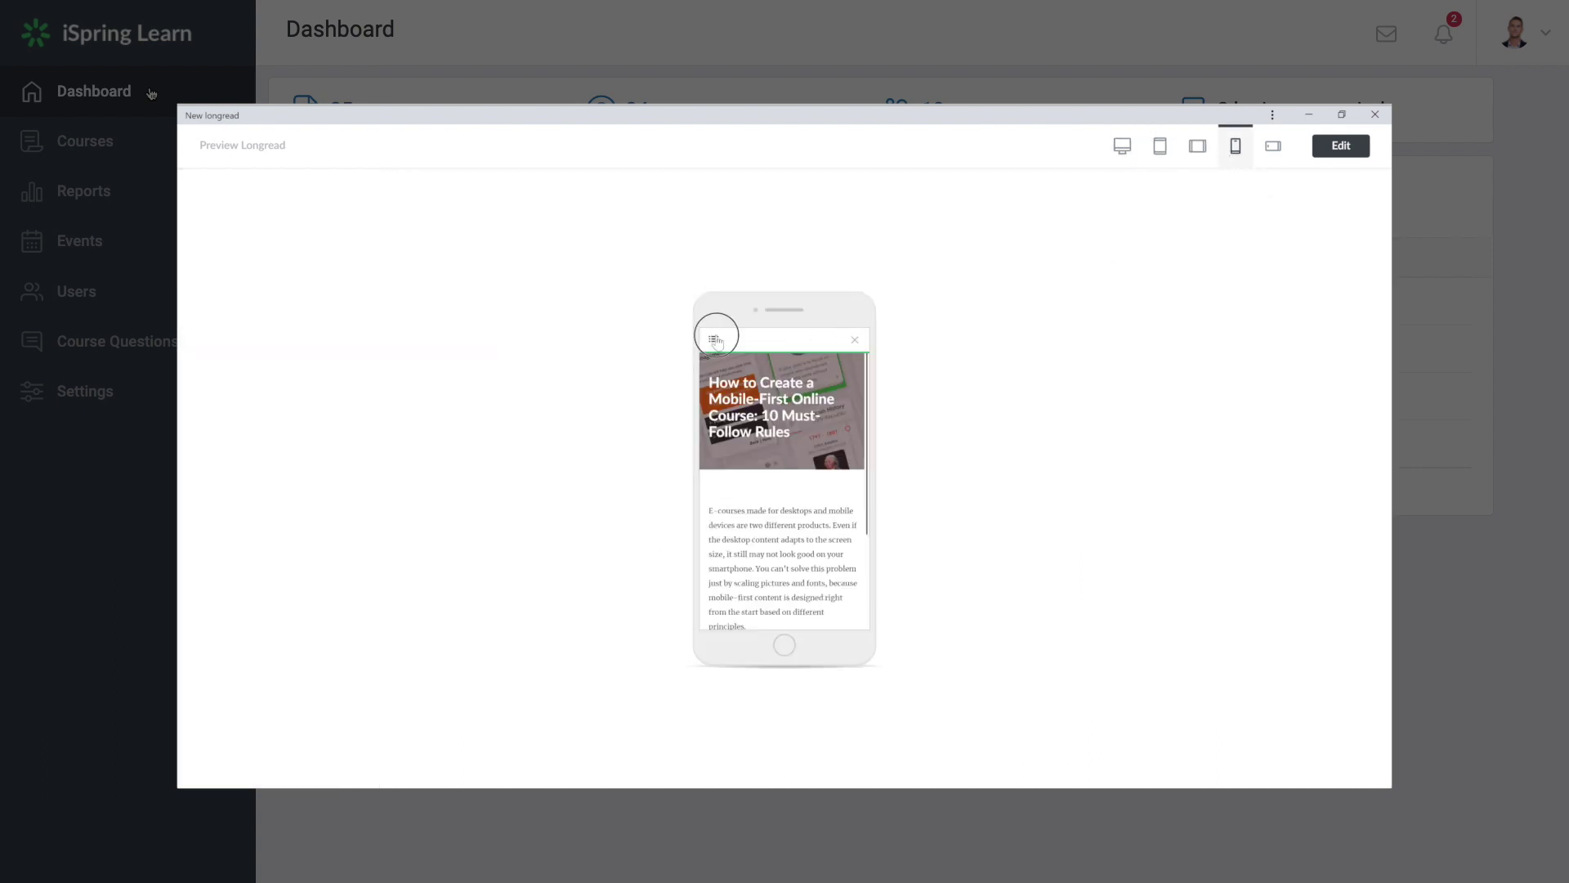
left_click(756, 482)
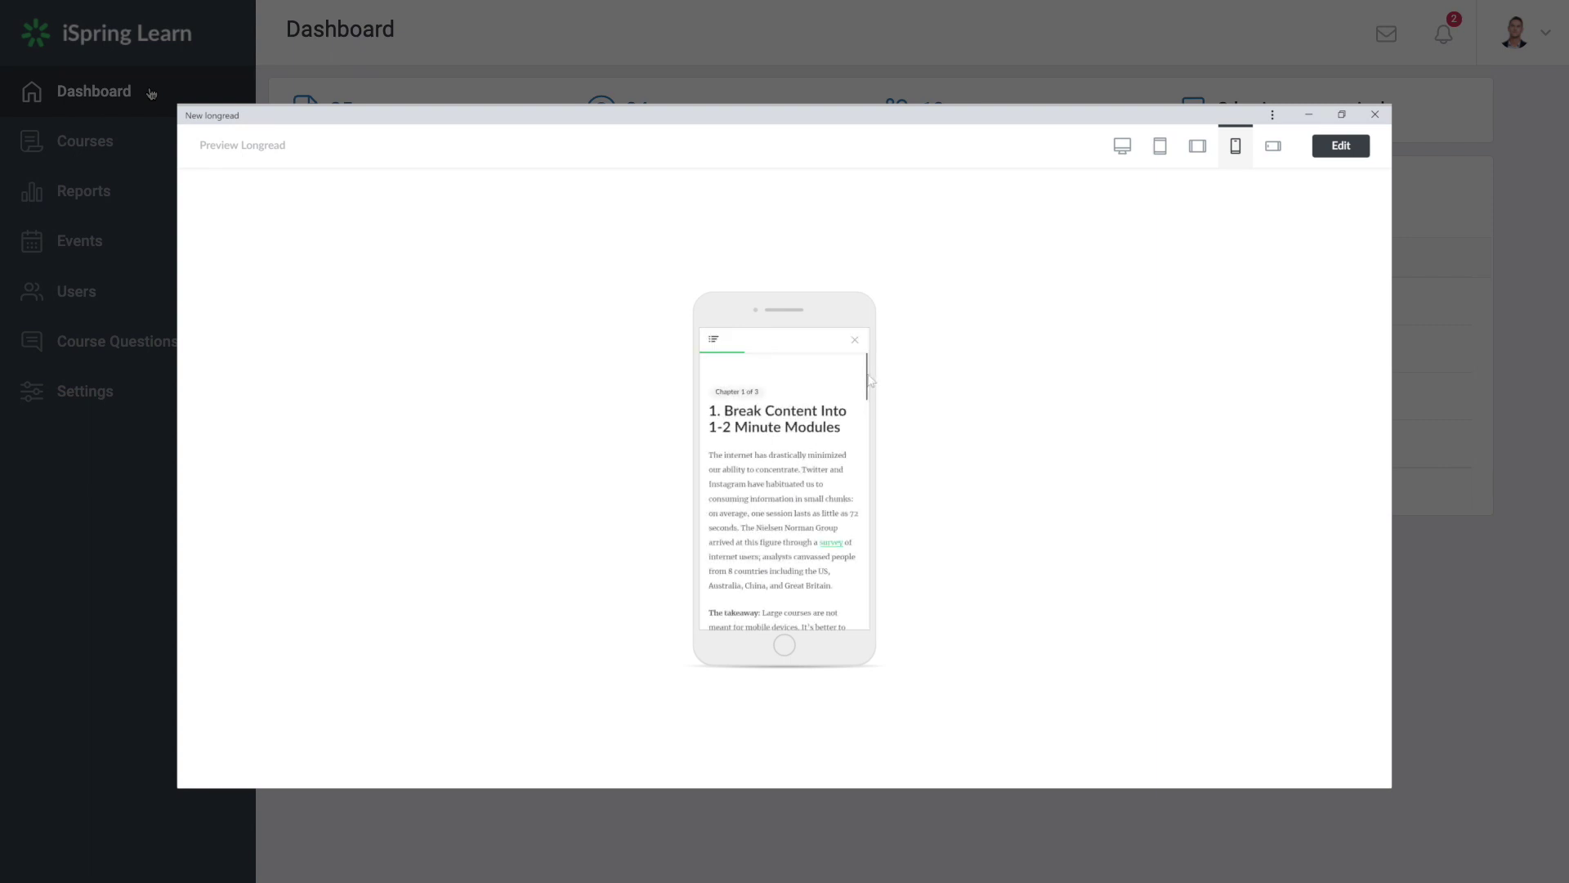
left_click_drag(869, 385, 855, 588)
left_click(768, 491)
left_click(782, 564)
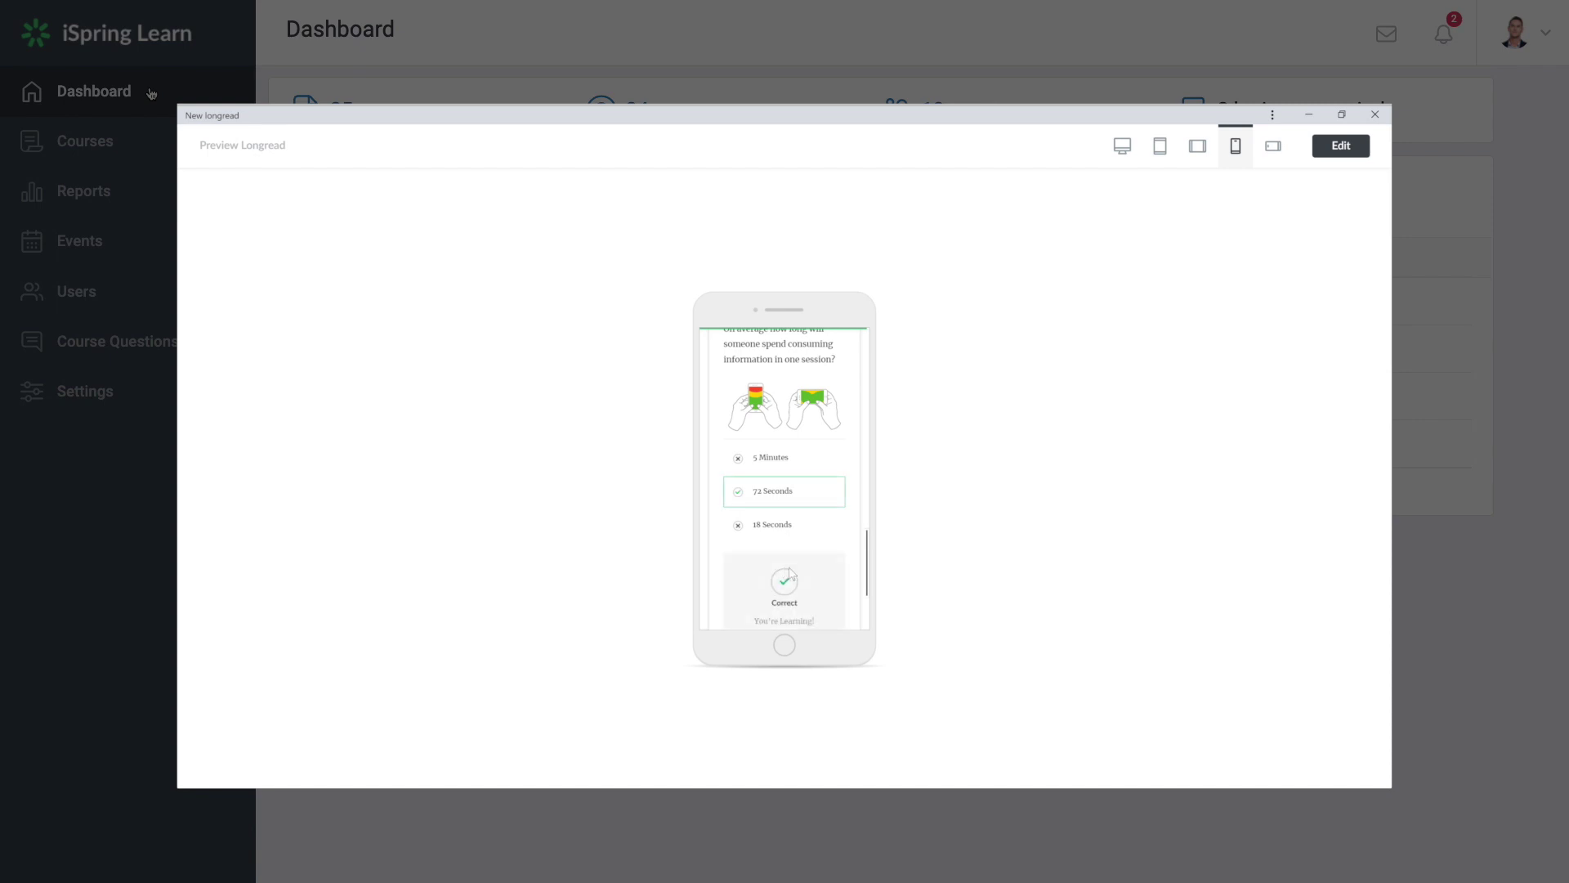
left_click_drag(866, 554, 864, 578)
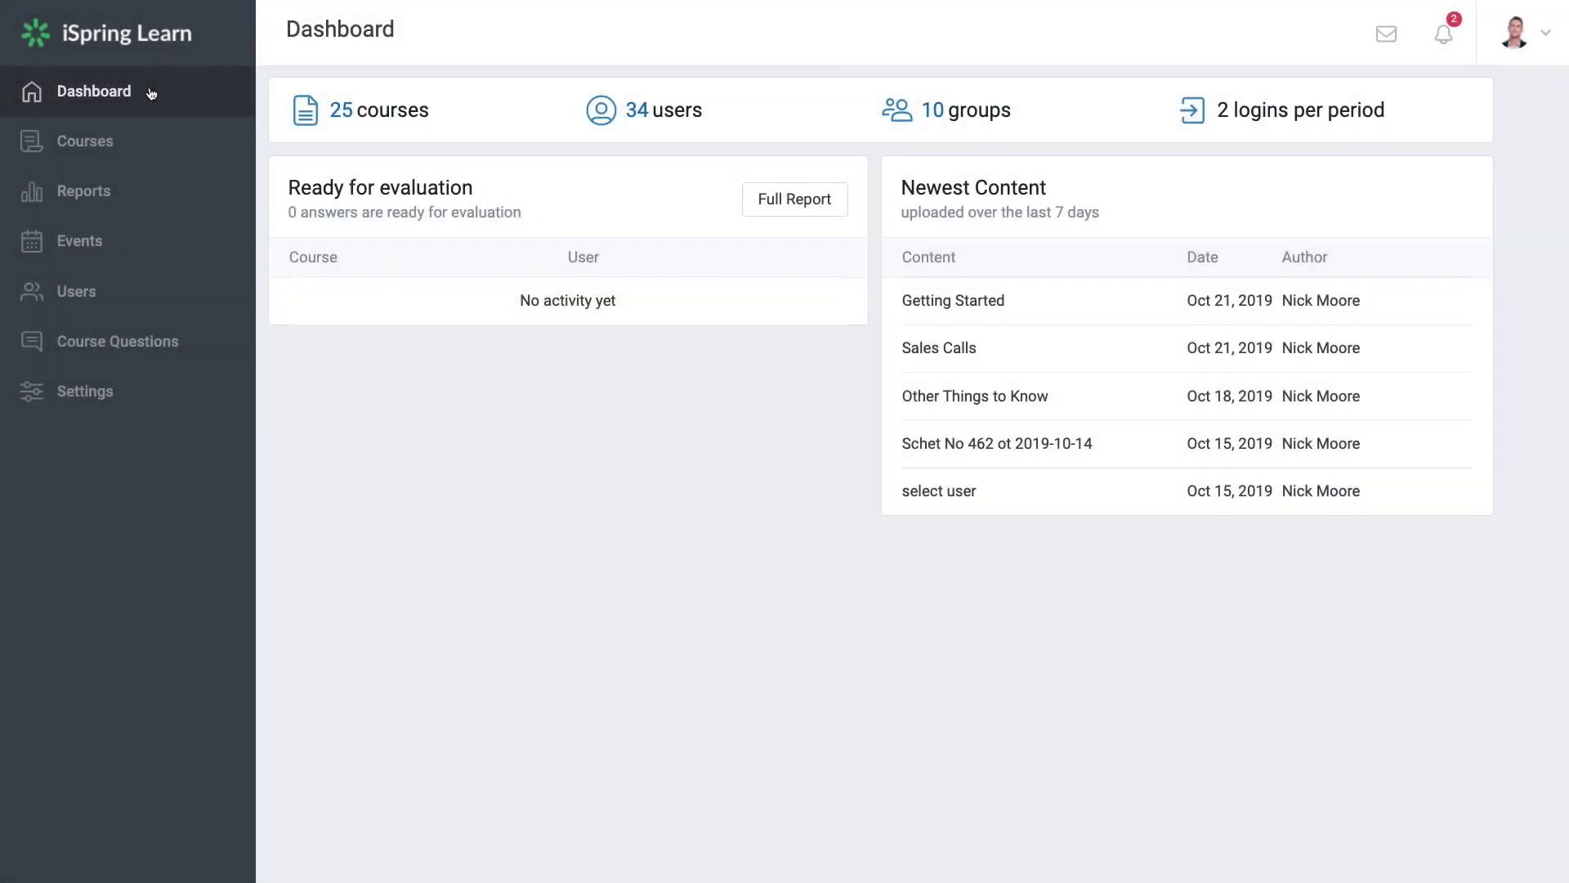
Create the course 'How to Create a Mobile-First Online Course: 10 Must-Follow Rules' containing a longread
left_click(150, 137)
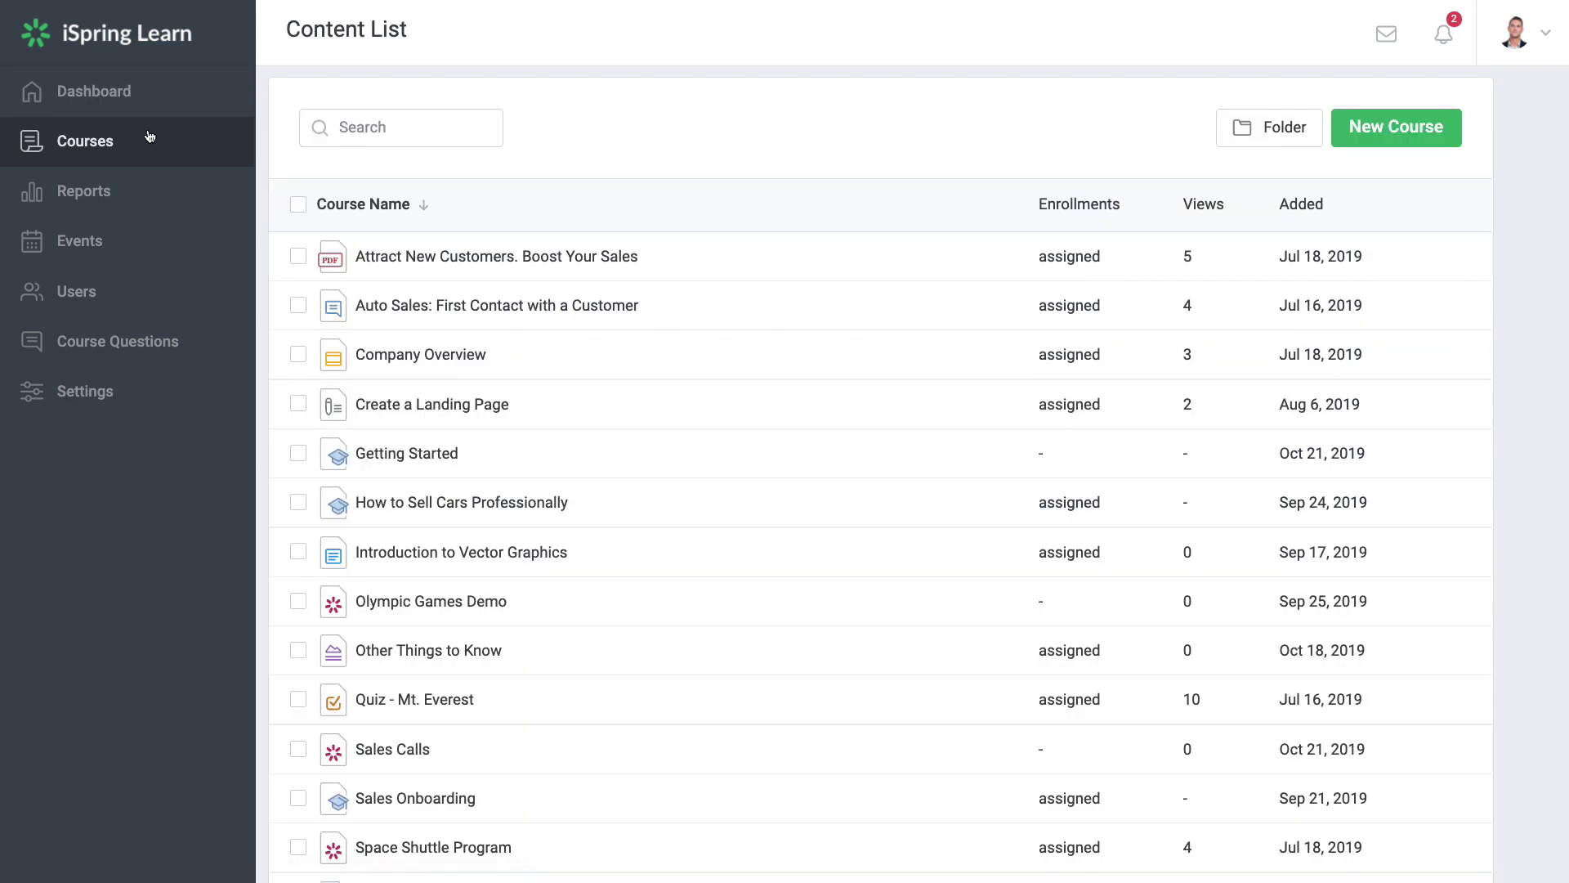
left_click(1389, 139)
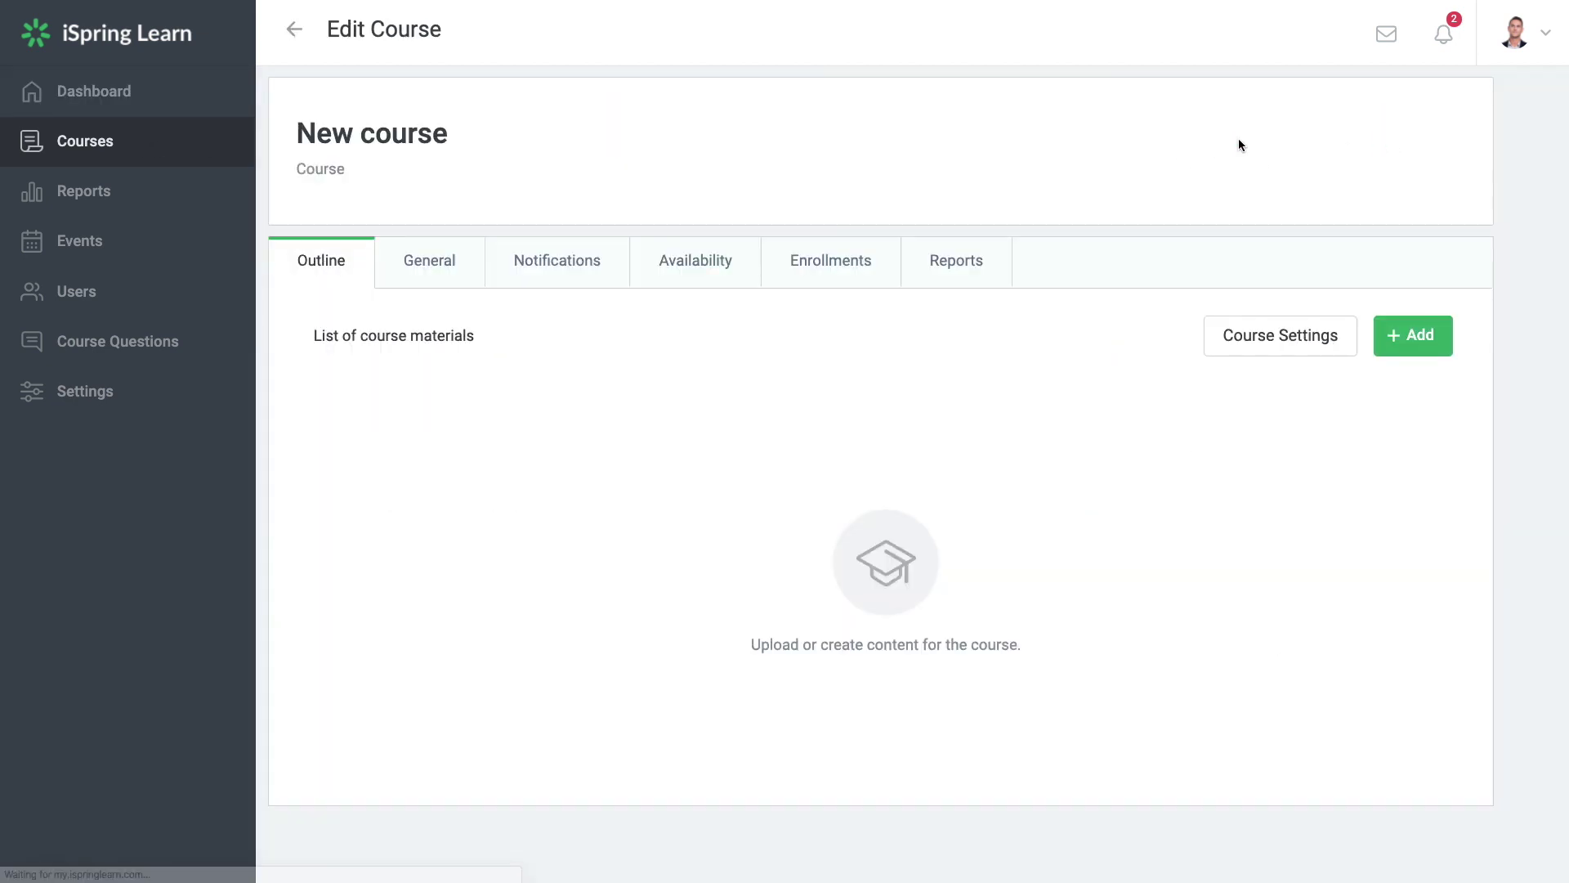
left_click(440, 135)
type("How to Create a Mobile-First Online Course: 10 Must-Follow Rules")
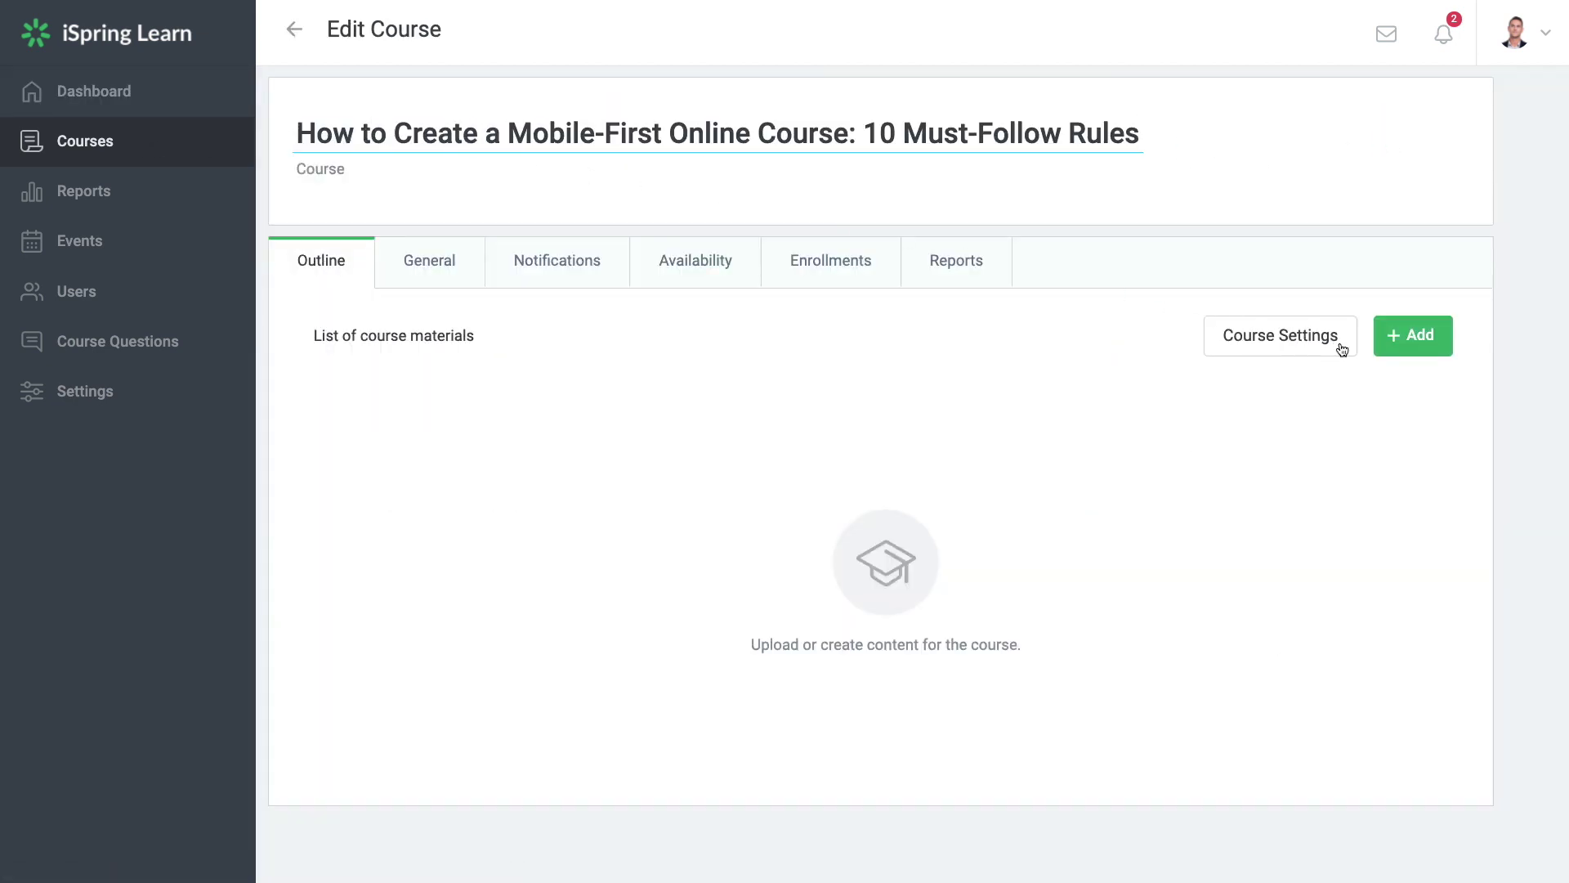
left_click(1401, 337)
left_click(1201, 427)
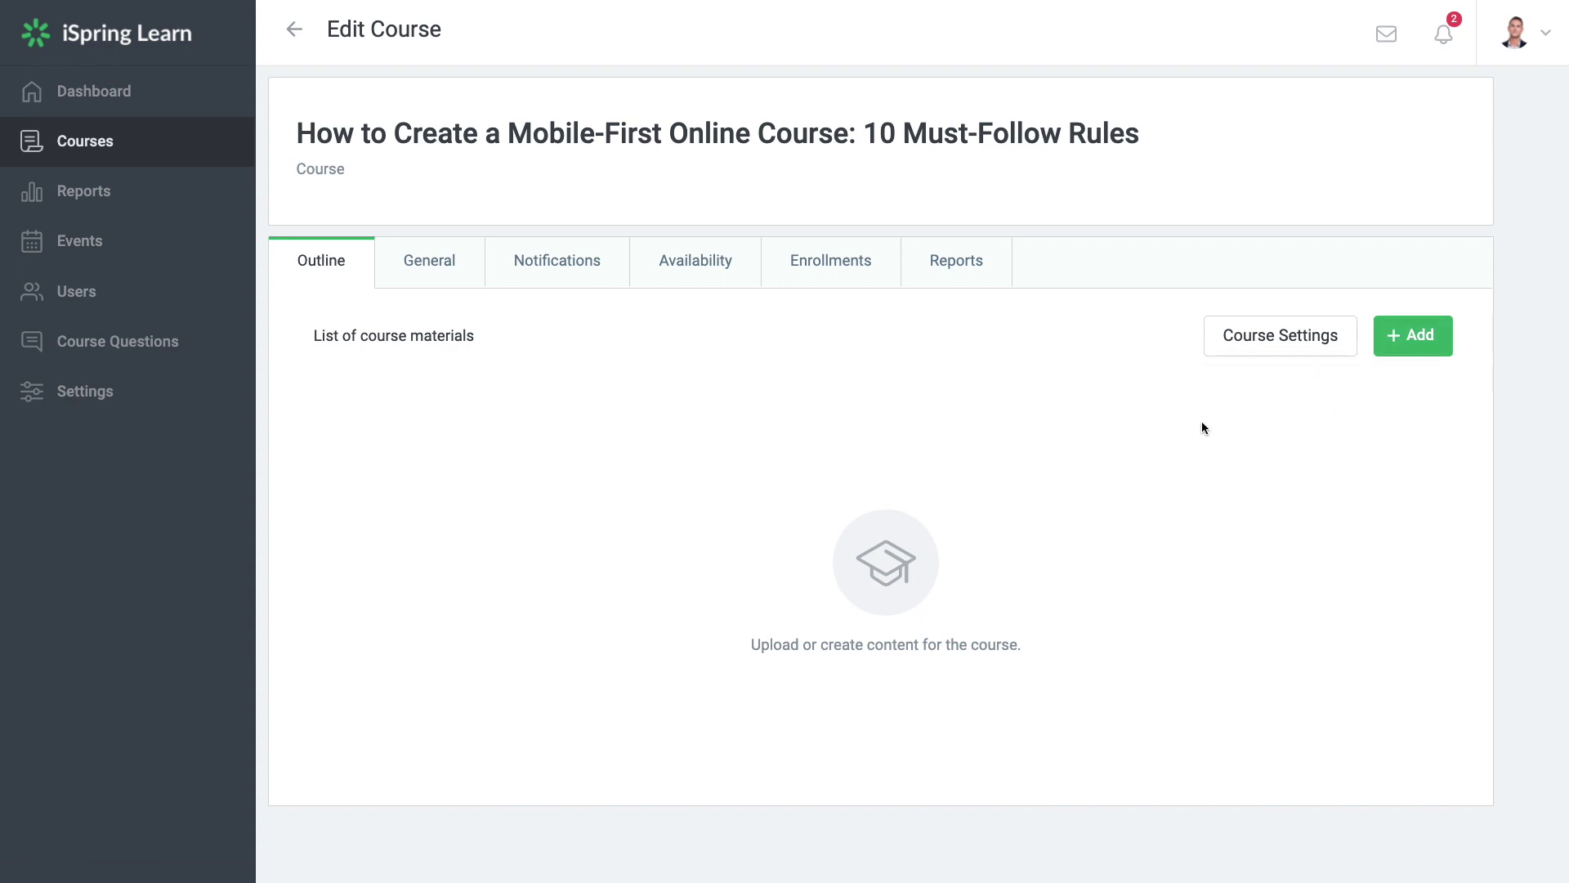
Give the longread the course title and paste the introduction paragraphs as its description
type("How to Create a Mobile-First Online Course: 10 Must-Follow Rules")
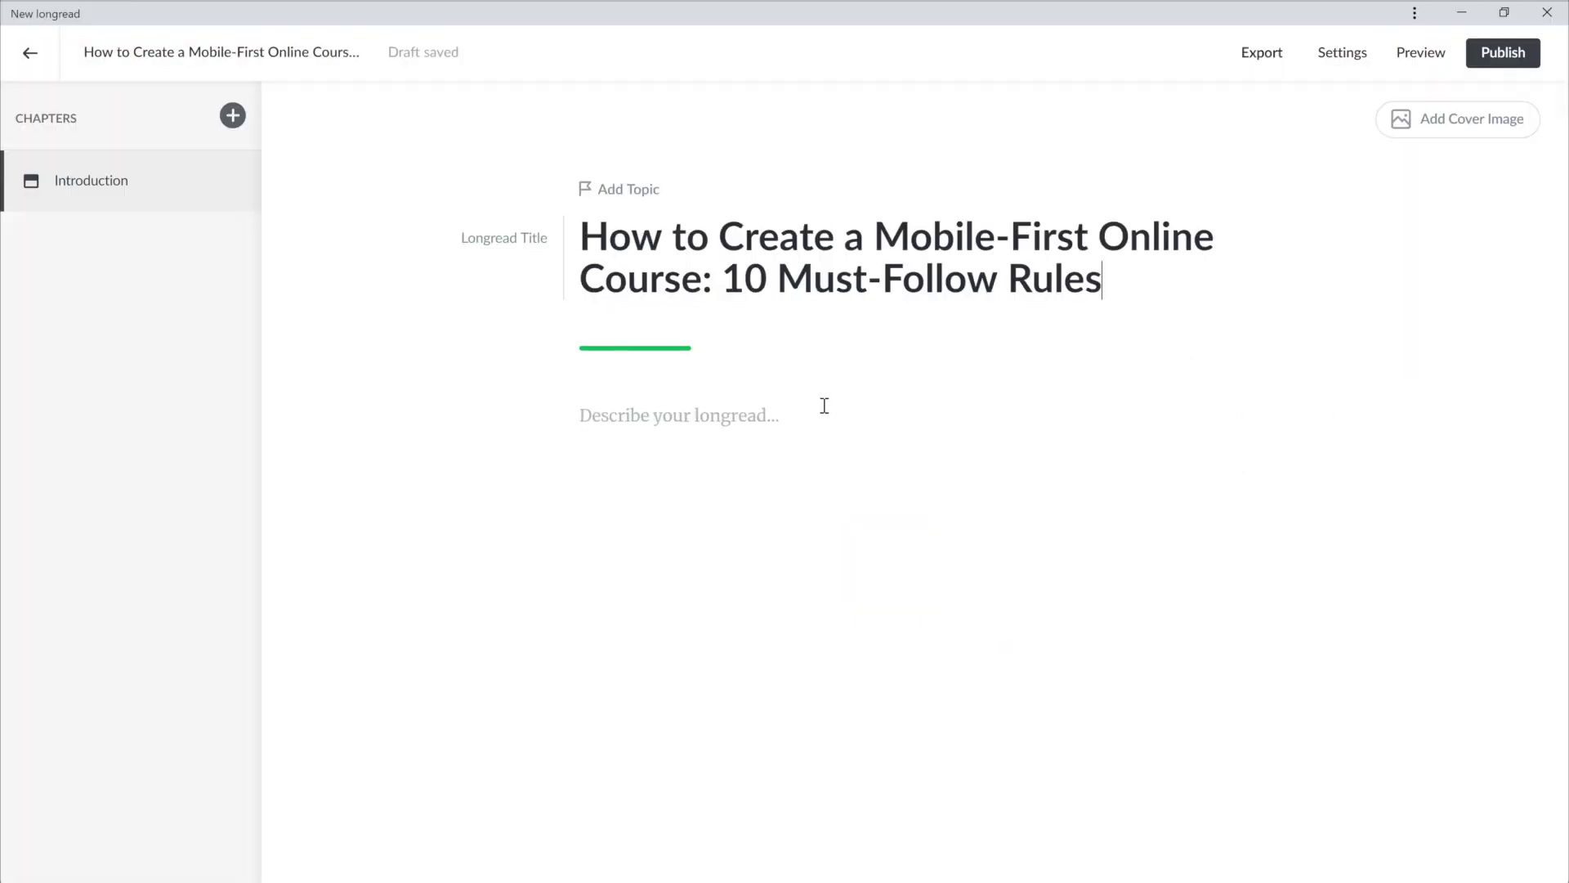
left_click(585, 415)
type("E-courses made for desktops and mobile devices are two different products. Even if the desktop content adapts to the screen size, it still may not look good on your smartphone. You can’t solve this problem just by scaling pictures and fonts, because mobile-first content is designed right from the start based on different principles. Let’s look at the basic rules of mobile-first courses.")
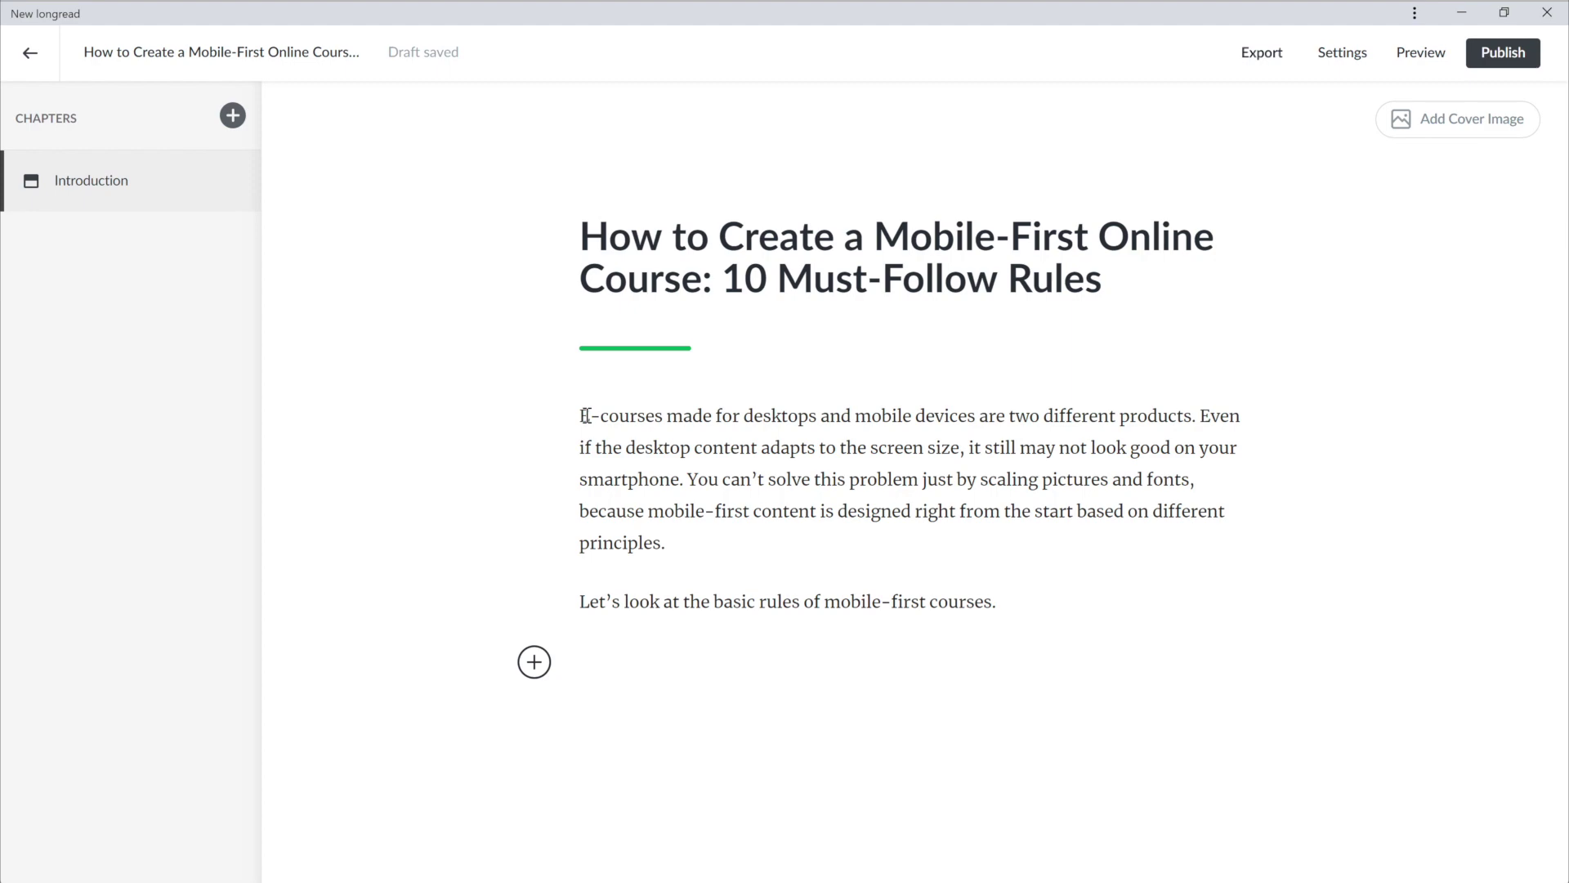
Add the Longreads Banner cover image with a dark reddish overlay at 56% contrast
left_click(1463, 119)
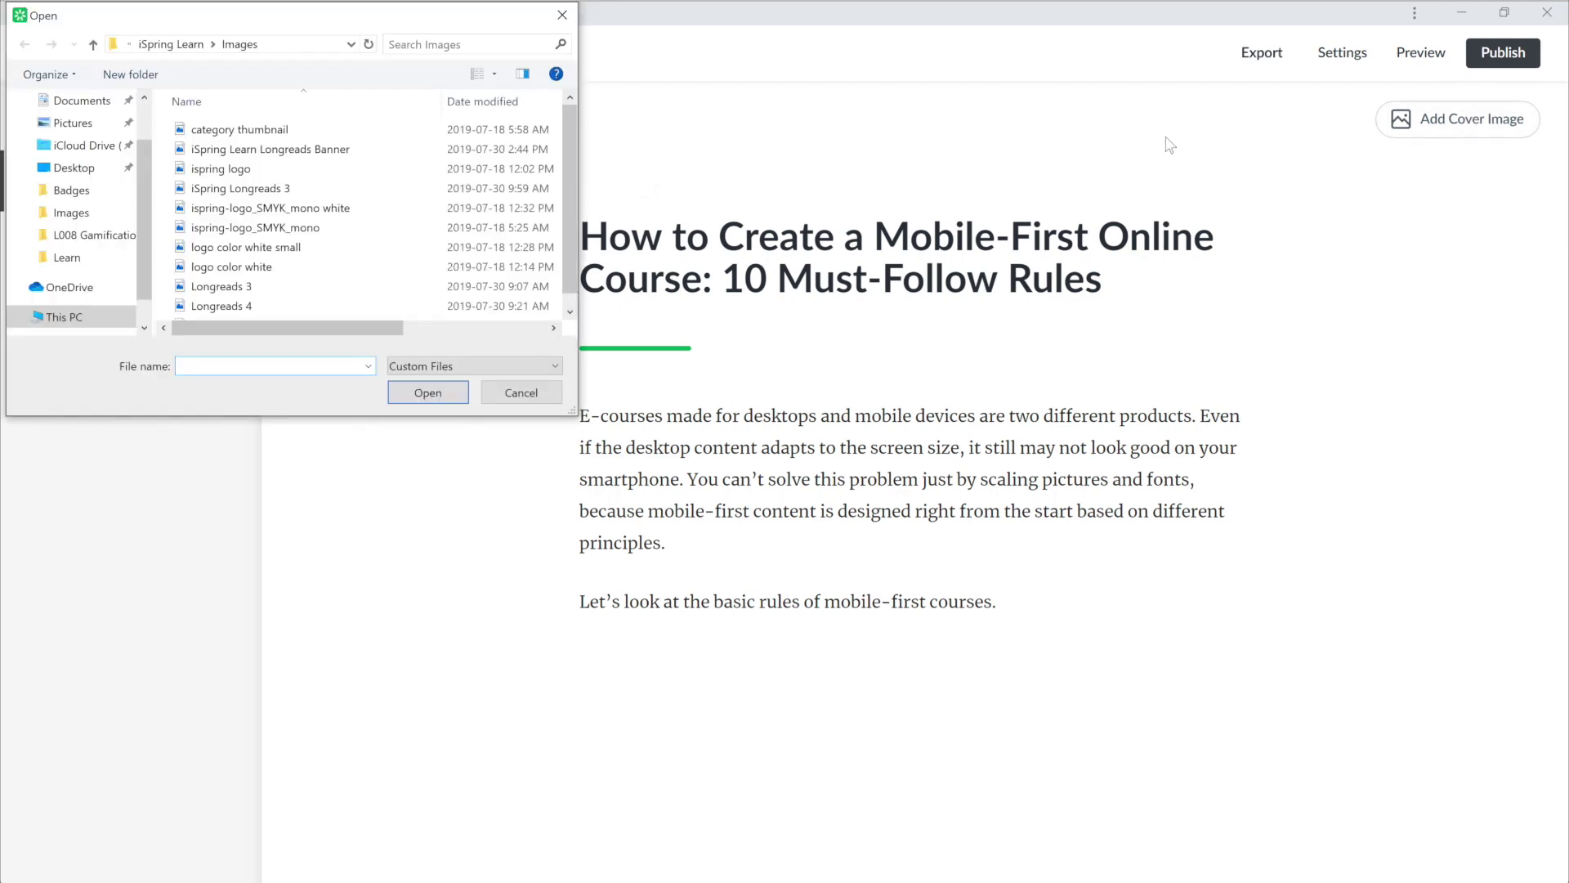
left_click(384, 153)
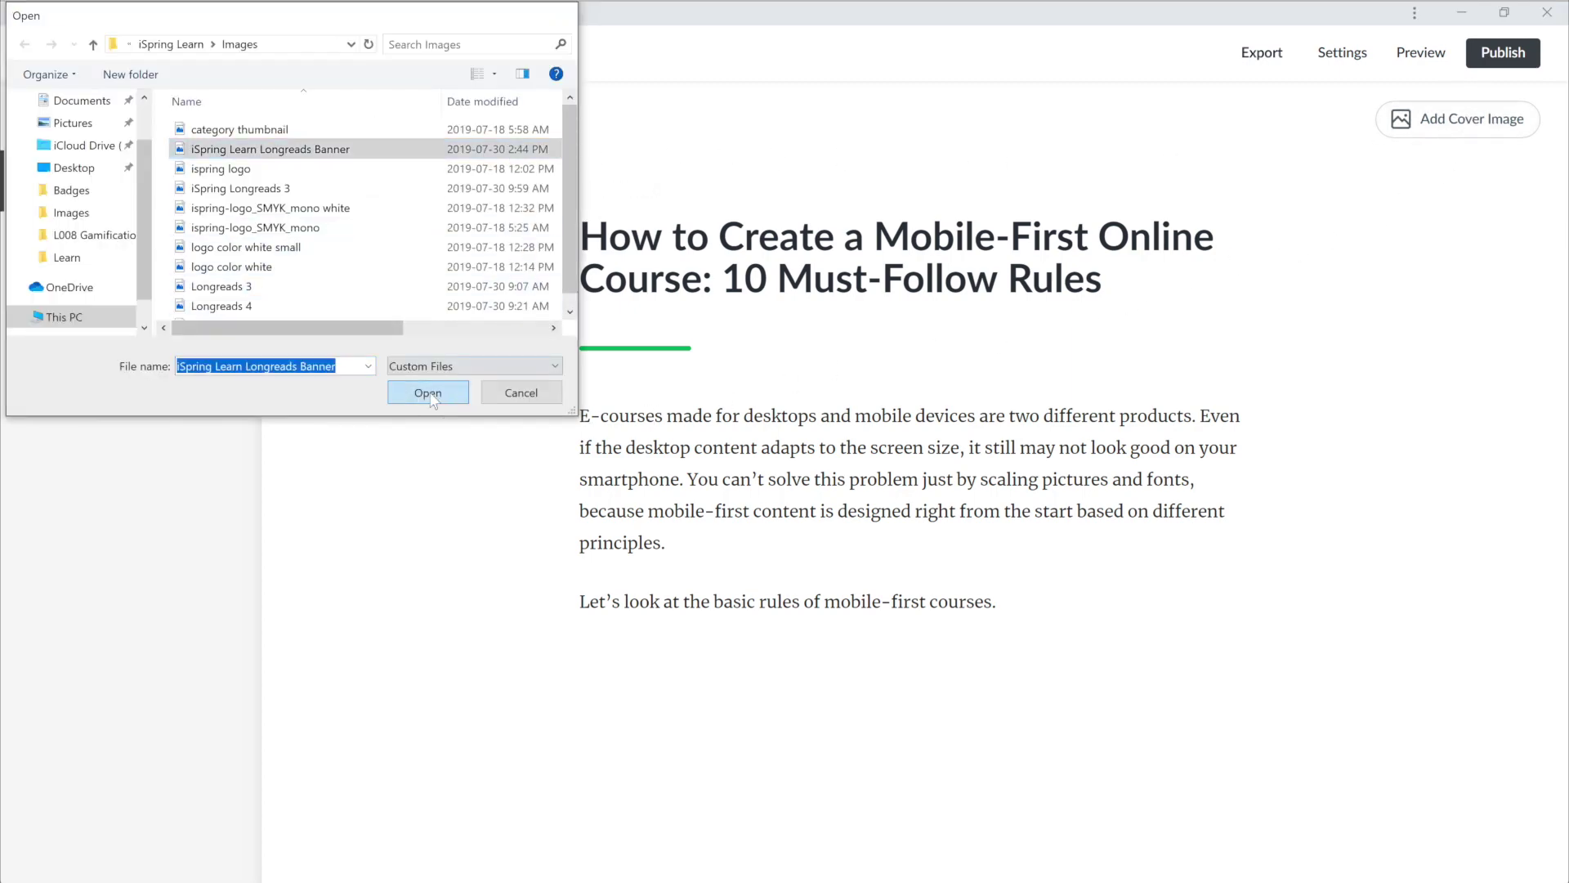
left_click(429, 392)
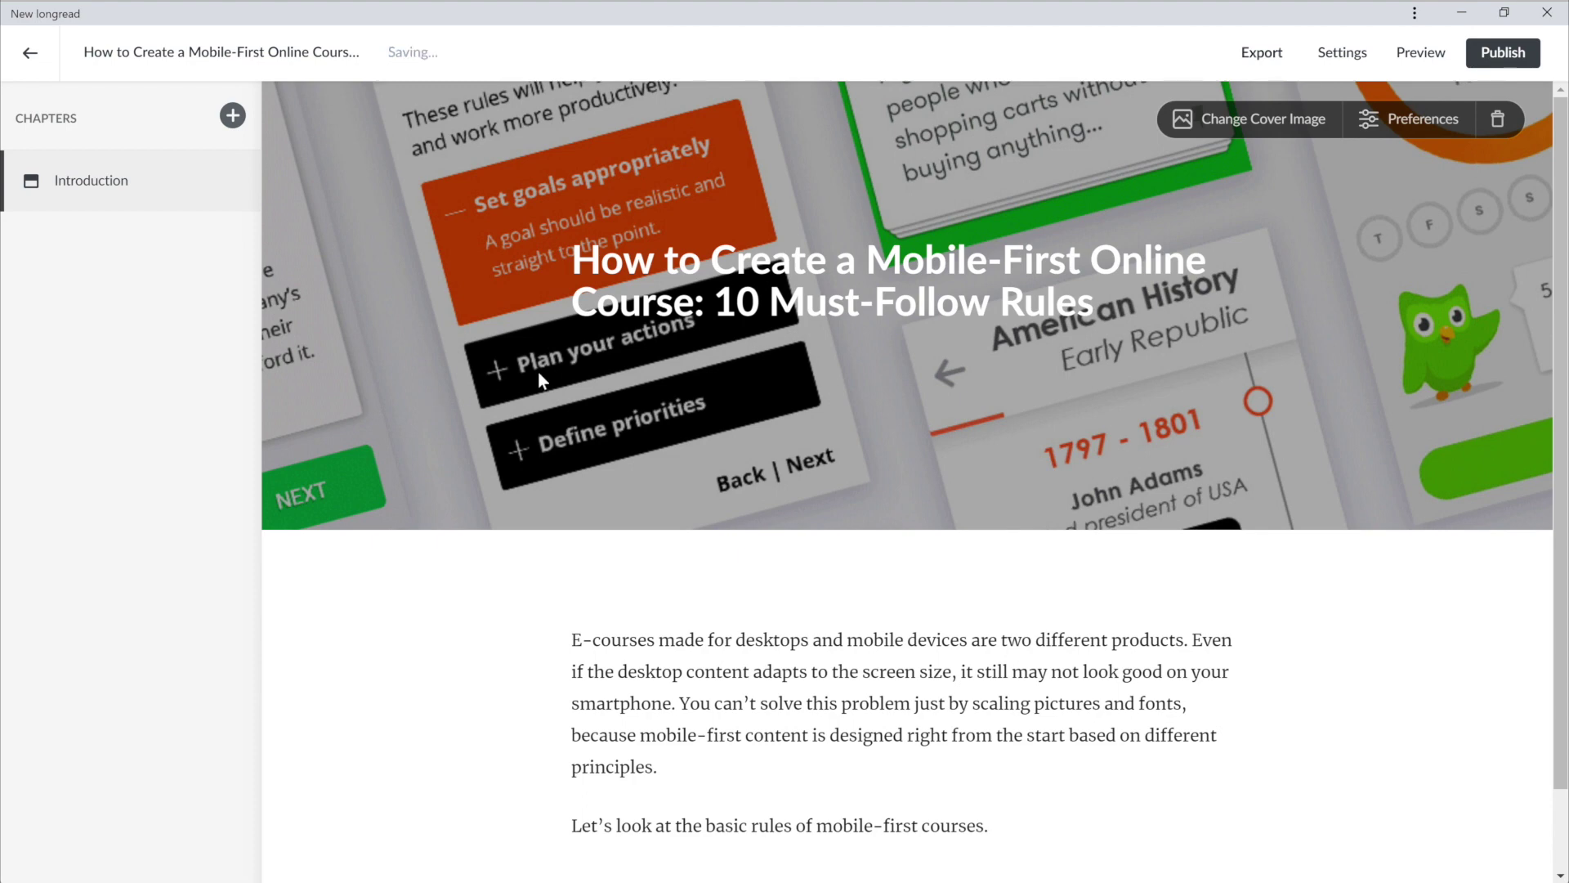
left_click(1423, 127)
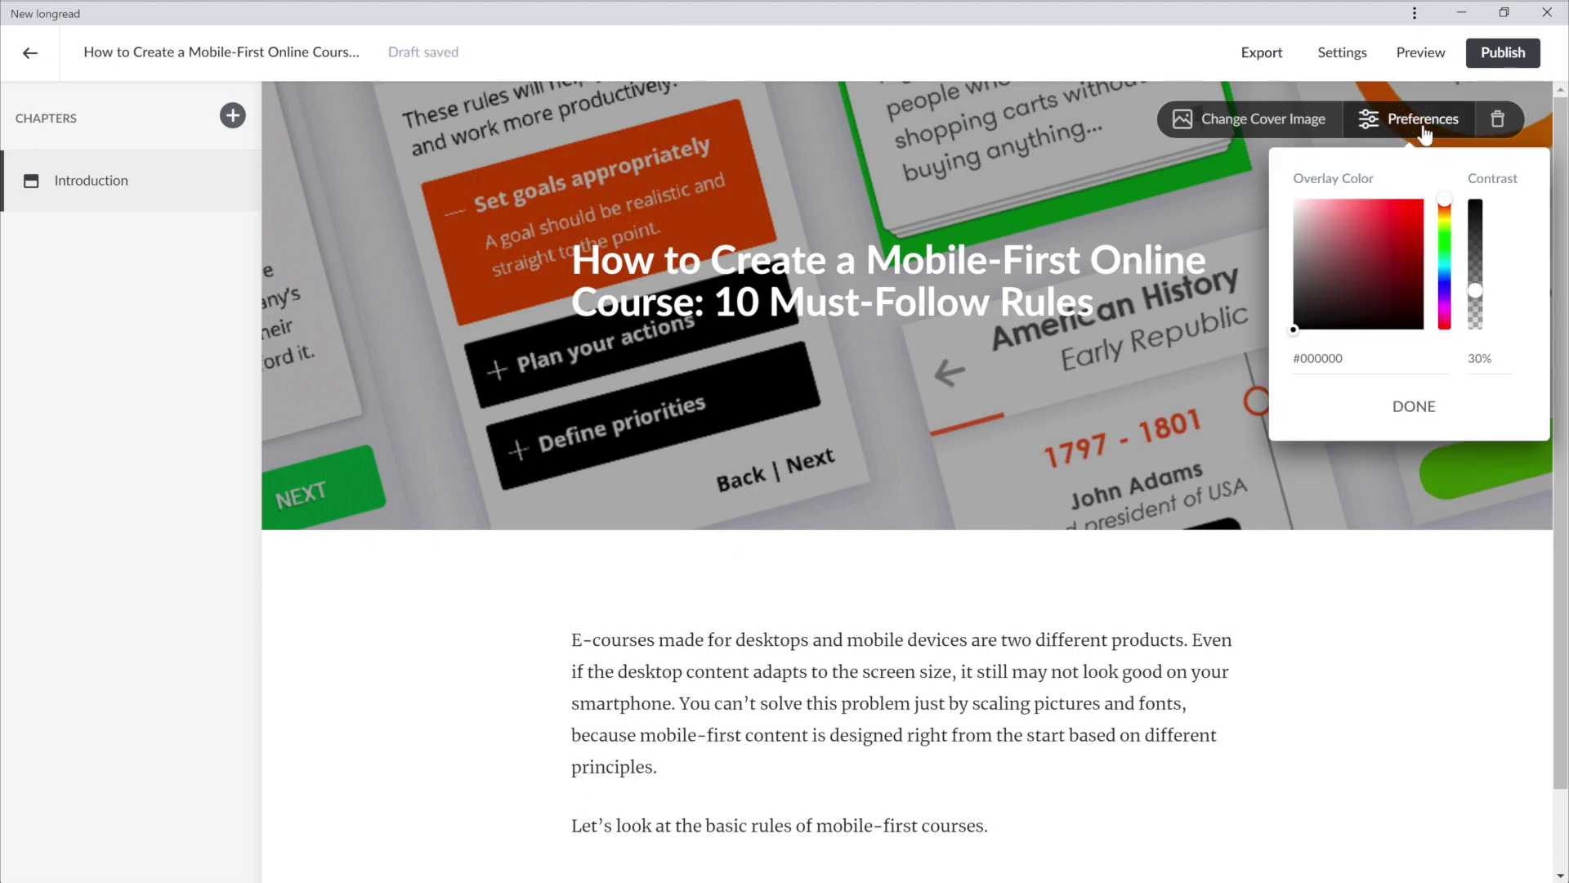
left_click_drag(1293, 329, 1325, 291)
left_click_drag(1475, 290, 1476, 258)
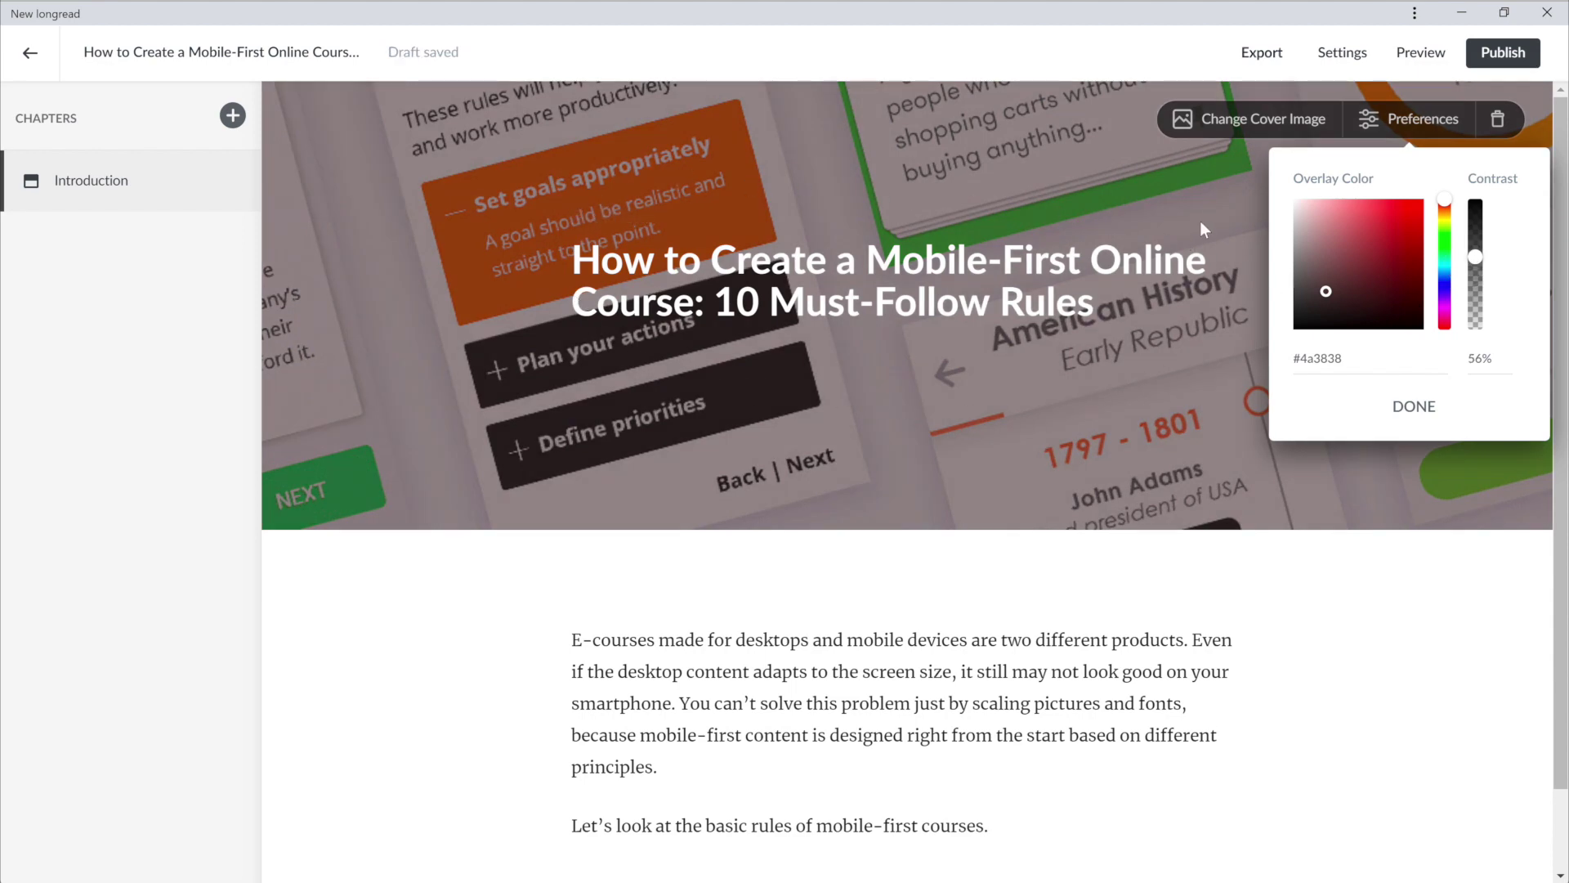
left_click(1417, 413)
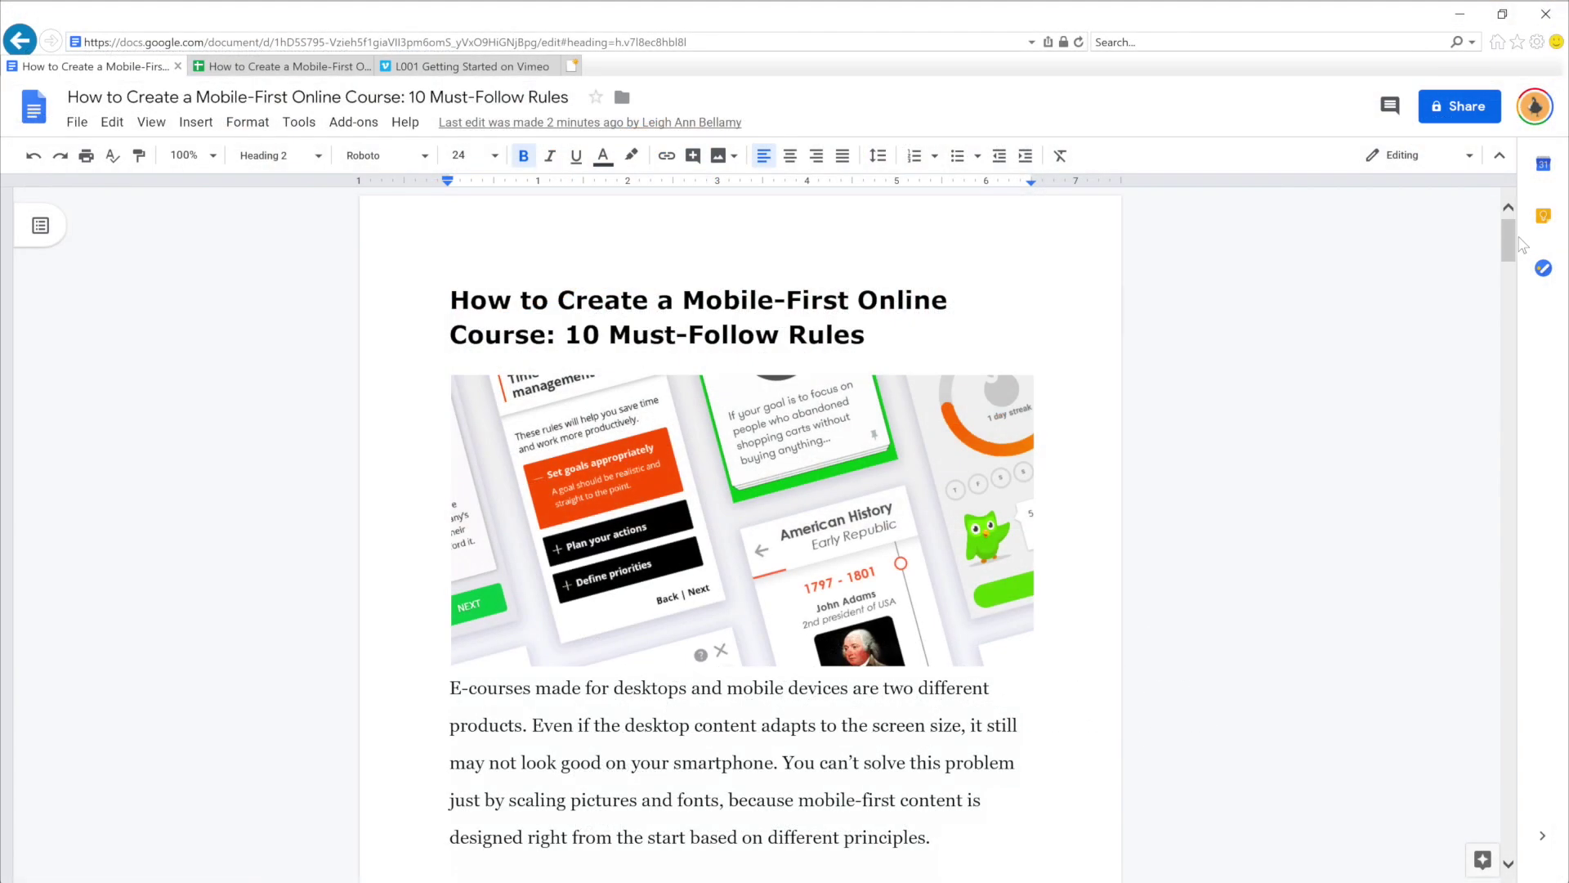
mouse_move(1507, 237)
left_mouse_down()
mouse_move(1506, 384)
mouse_move(1506, 281)
left_mouse_up()
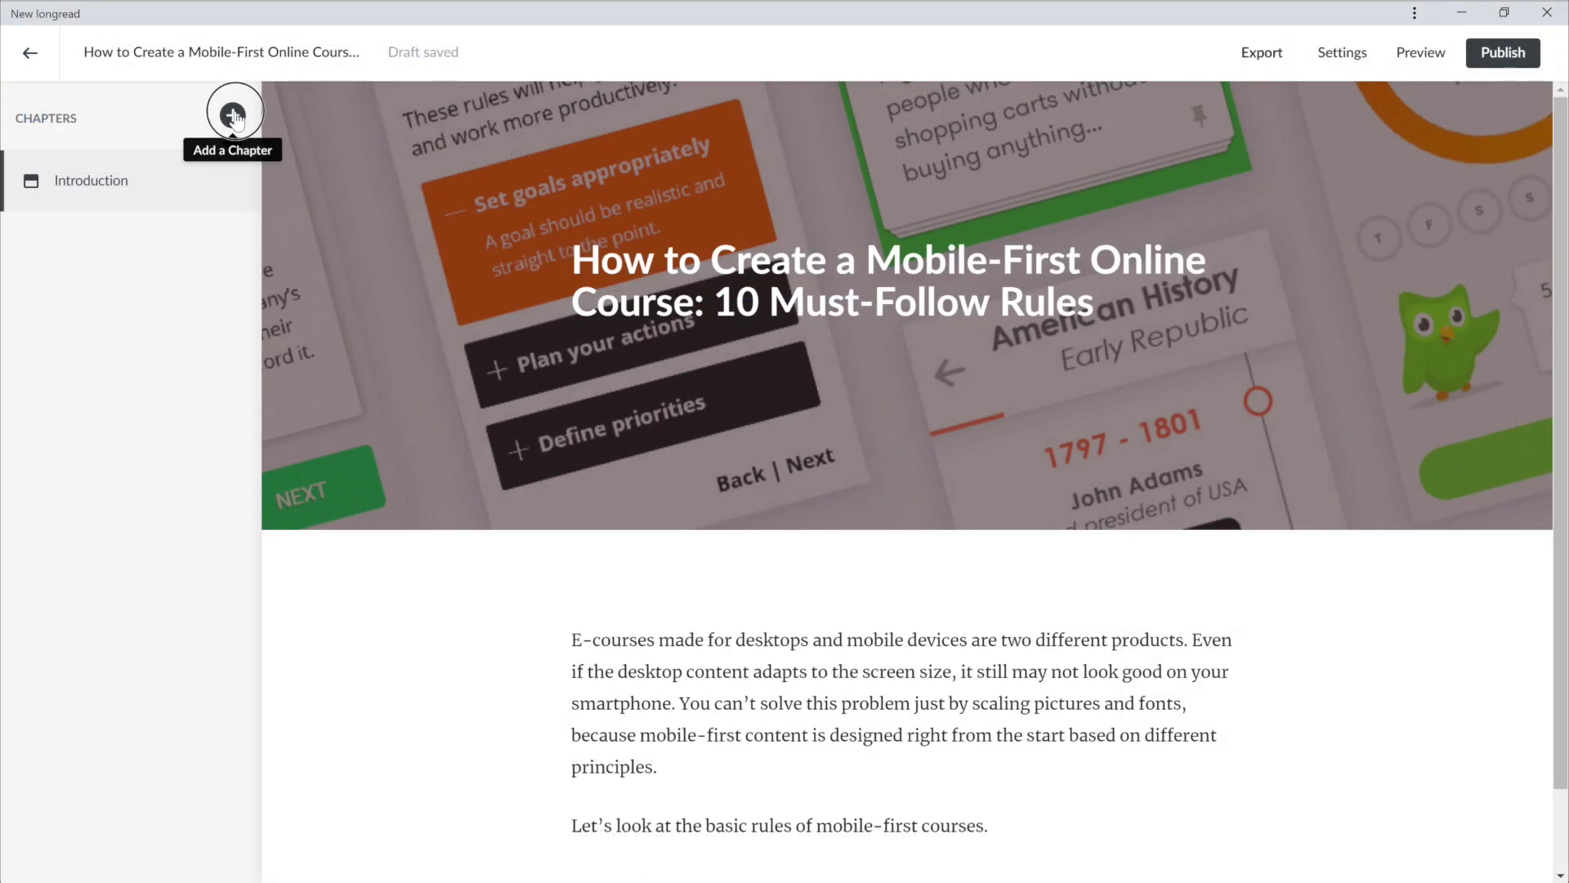
Add three chapters with pasted titles, the second named 'Track Progress'
left_click(233, 116)
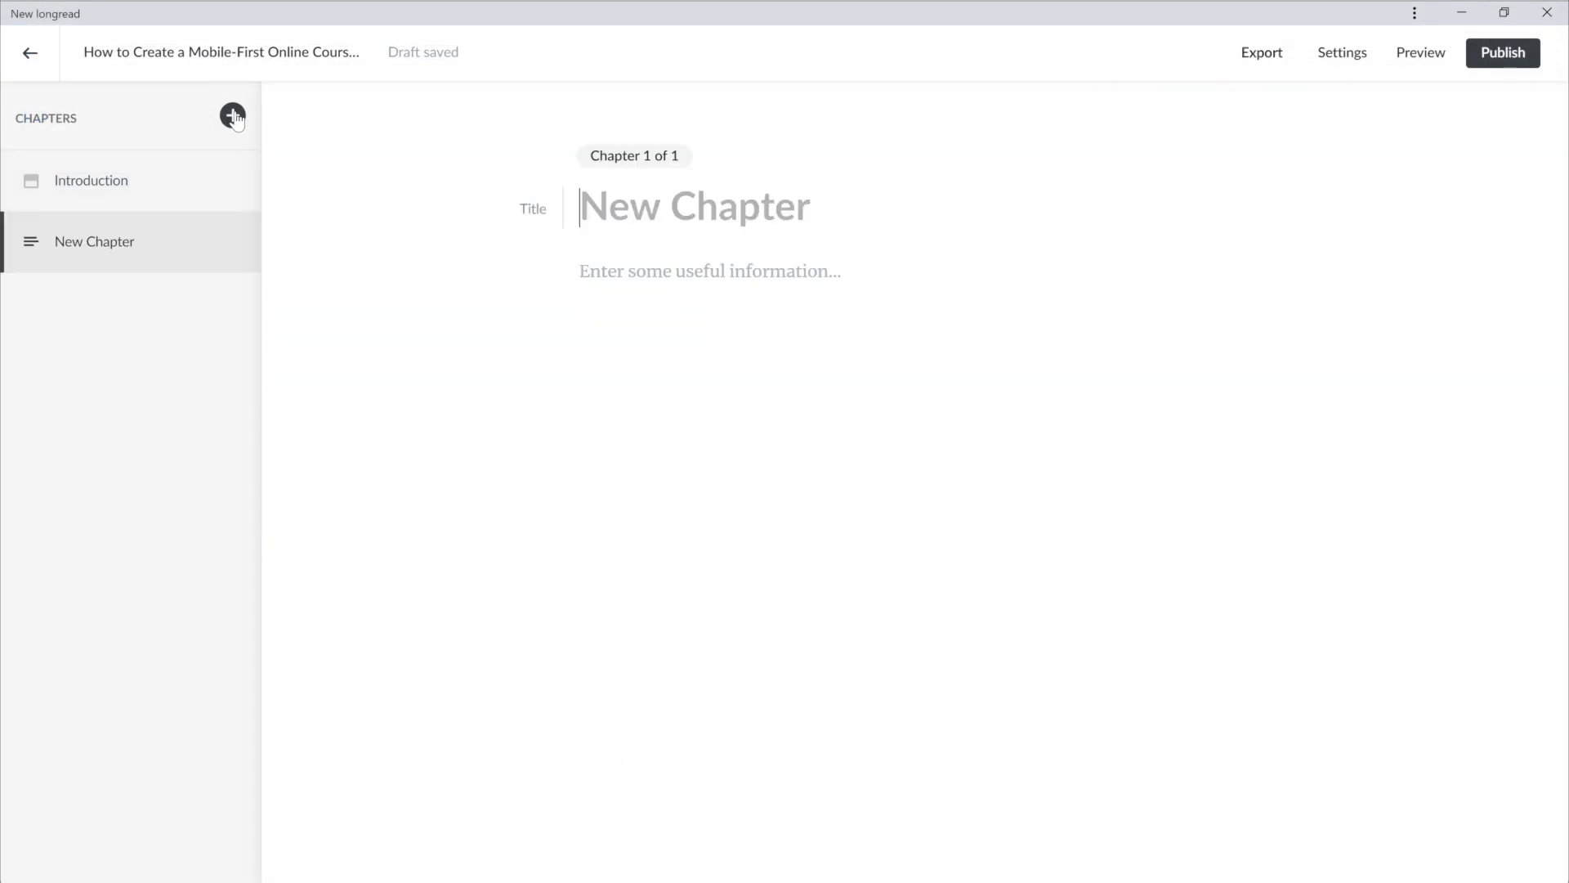
type("1. Break Content Into 1-2 Minute Modules")
left_click(233, 116)
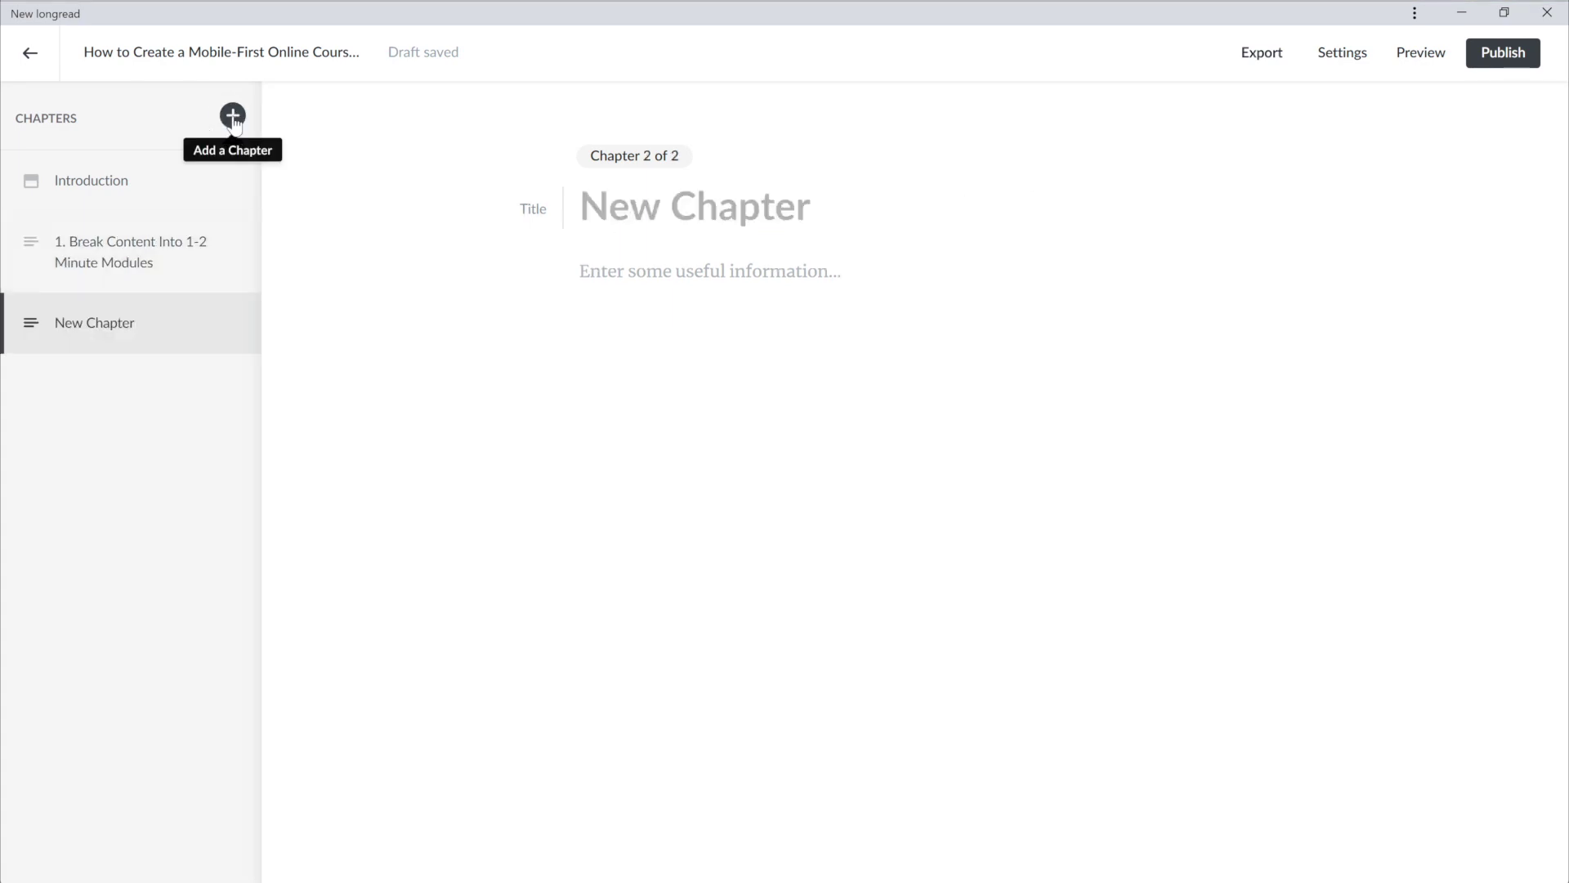
type("2. Track Progress")
left_click(233, 116)
type("3. Find Out How Users Hold Their Devices")
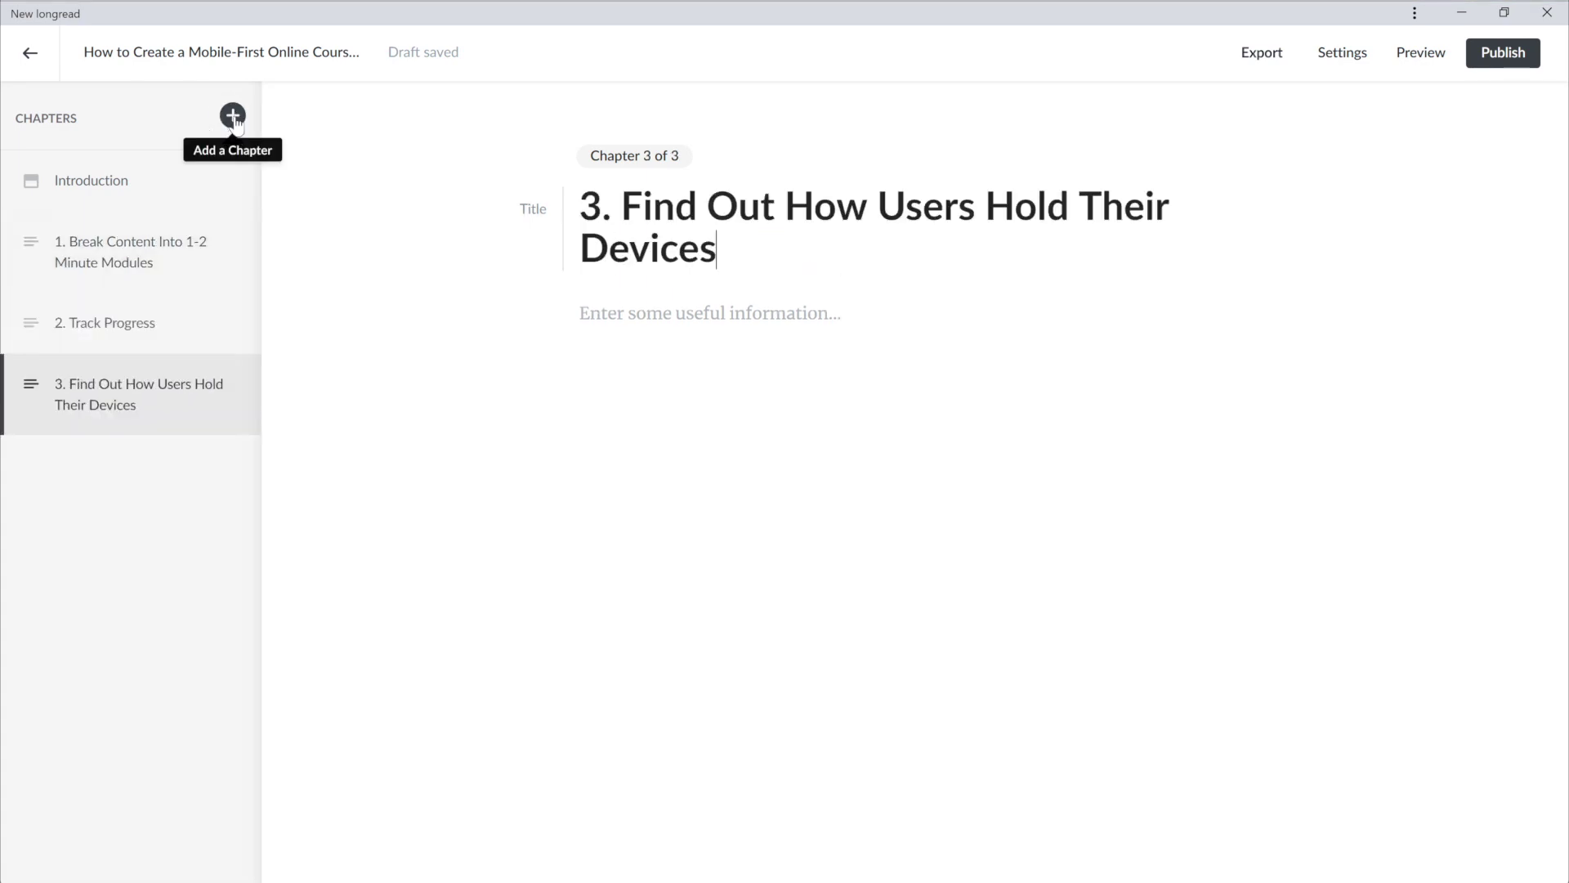
Fill chapter 1's body with the full text copied from the source article
left_click(161, 263)
left_click(575, 315)
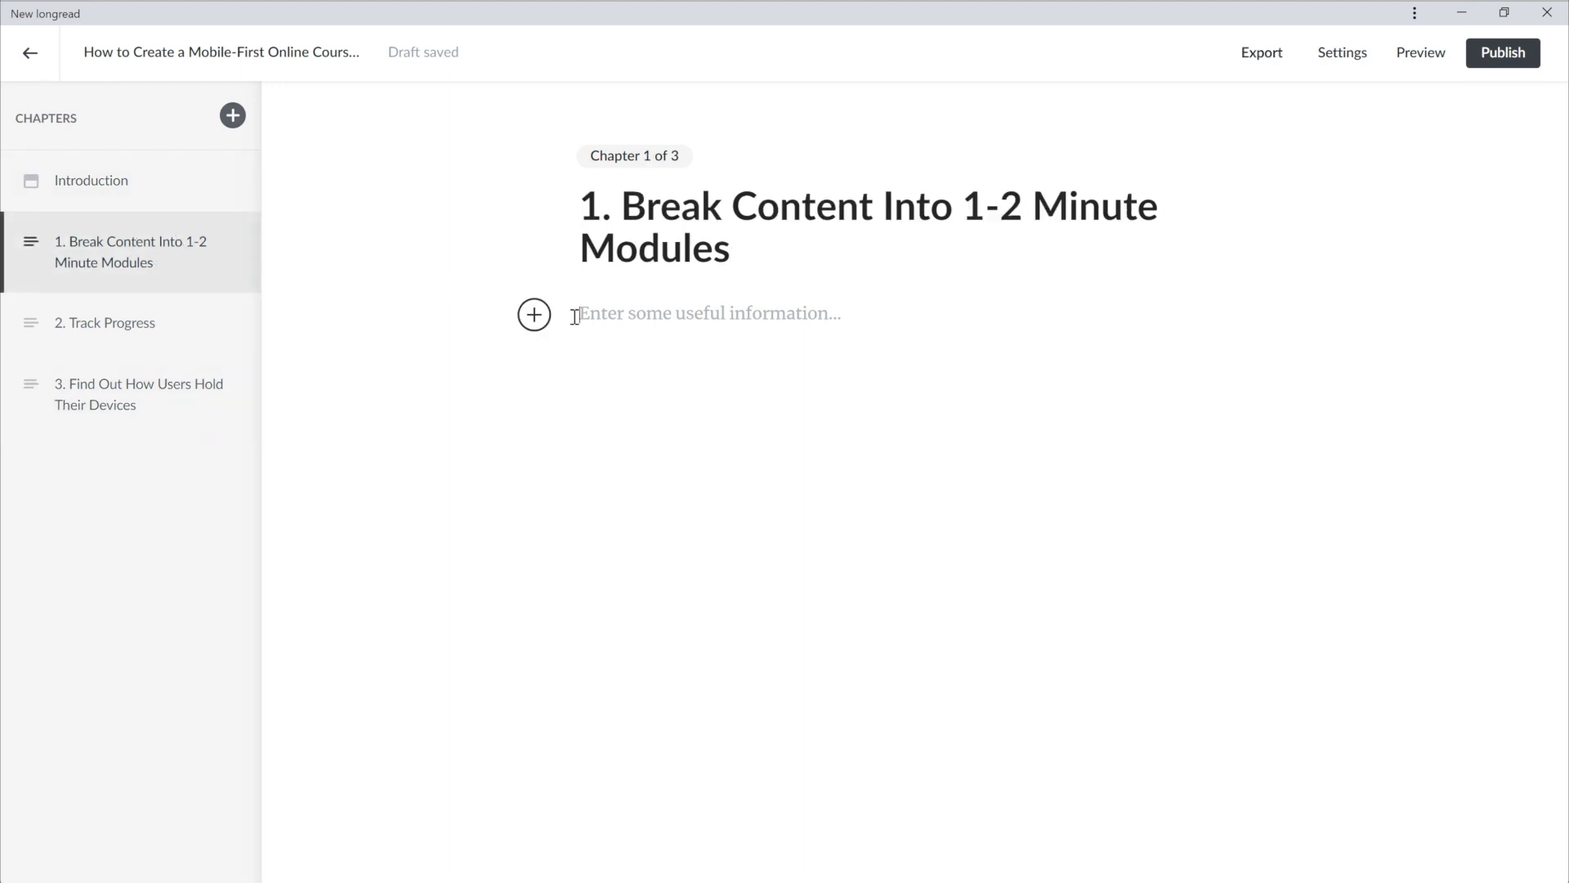
type("The internet has drastically minimized our ability to concentrate.")
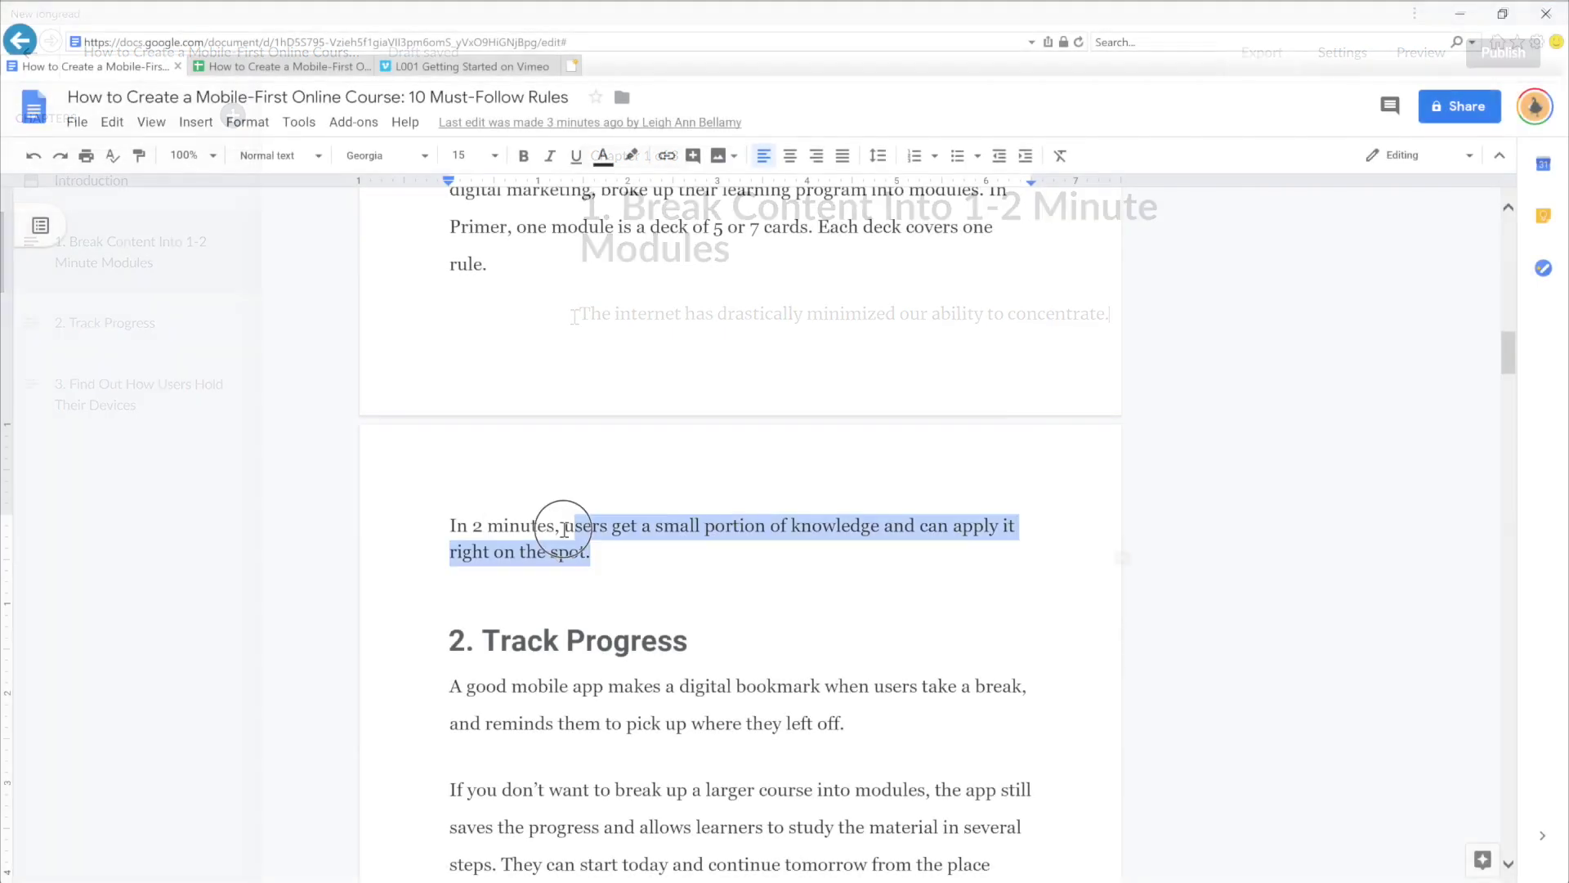
mouse_move(589, 572)
left_mouse_down()
mouse_move(434, 279)
mouse_move(432, 238)
left_mouse_up()
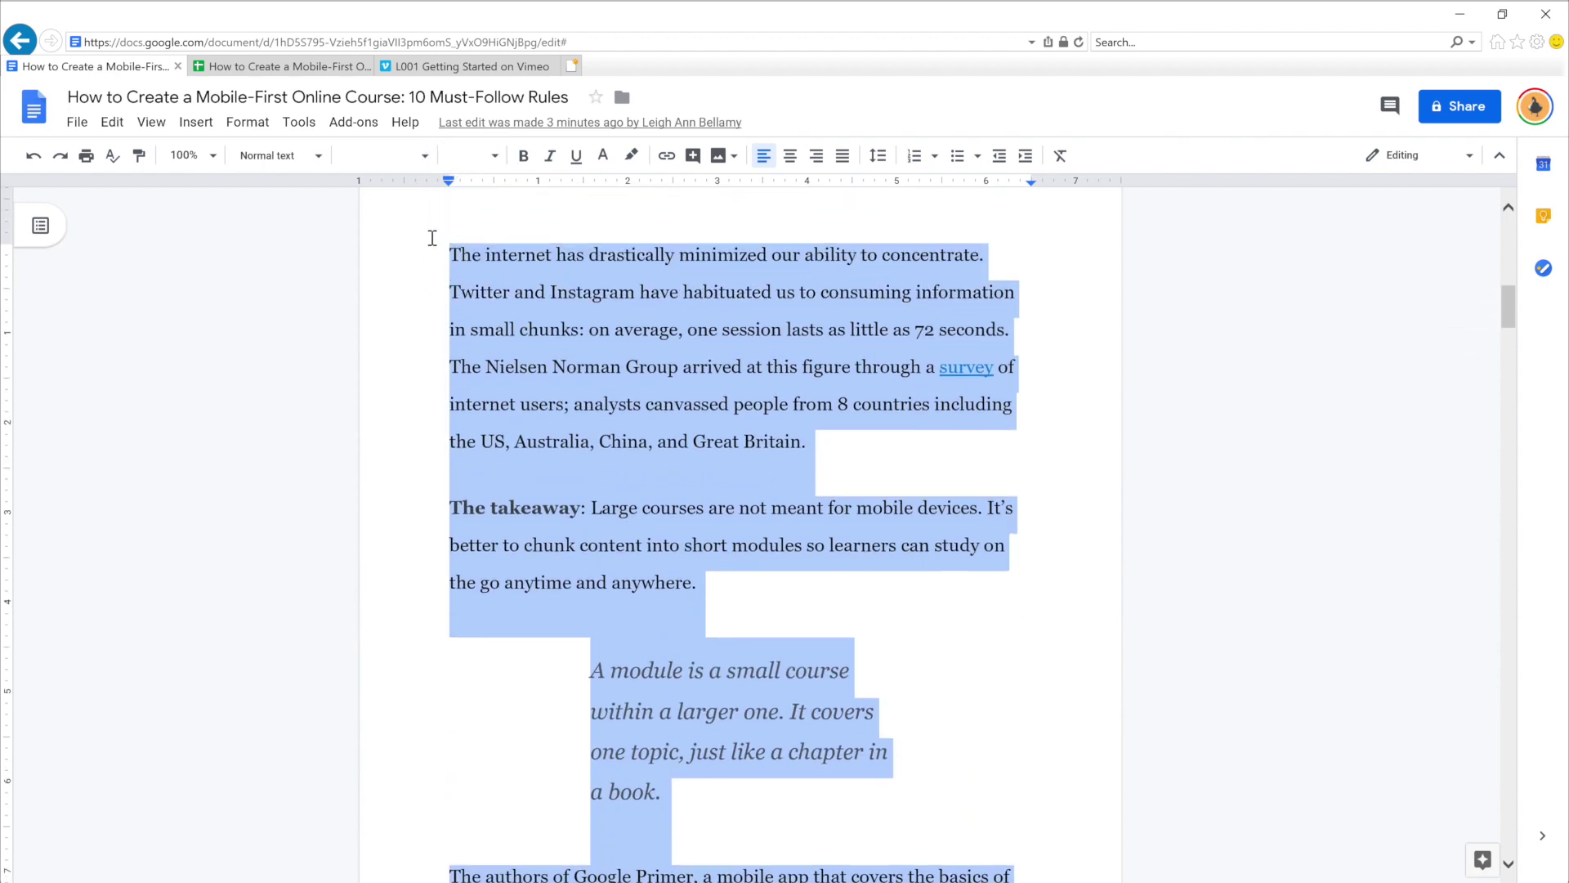
type("The internet has drastically minimized our ability to concentrate. Twitter and Instagram have habituated us to consuming information in small chunks: on average, one session lasts as little as 72 seconds. The Nielsen Norman Group arrived at this figure through a survey of internet users; analysts canvassed people from 8 countries including the US, Australia, China, and Great Britain. The takeaway: Large courses are not meant for mobile devices. It’s better to chunk content into short modules so learners can study on the go anytime and anywhere. A module is a small course within a larger one. It covers one topic, just like a chapter in a book. The authors of Google Primer, a mobile app that covers the basics of digital marketing, broke up their learning program into modules. In Primer, one module is a deck of 5 or 7 cards. Each deck covers one rule. In 2 minutes, users get a small portion of knowledge and can apply it right on the spot.")
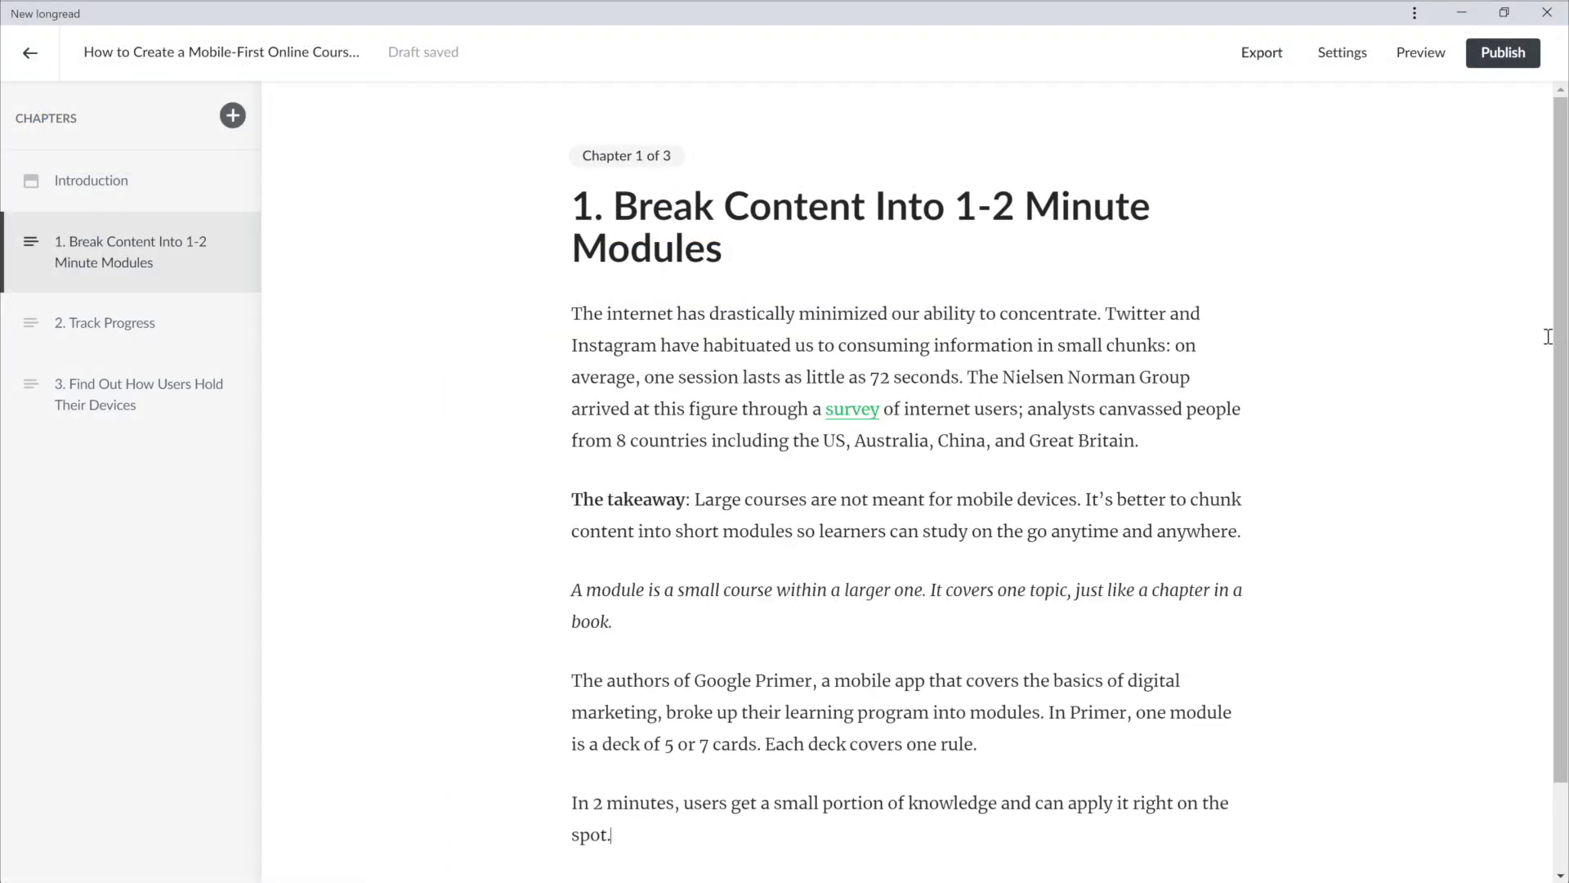
Insert the phone image into chapter 1 below the text
scroll(1547, 336, "down", 1)
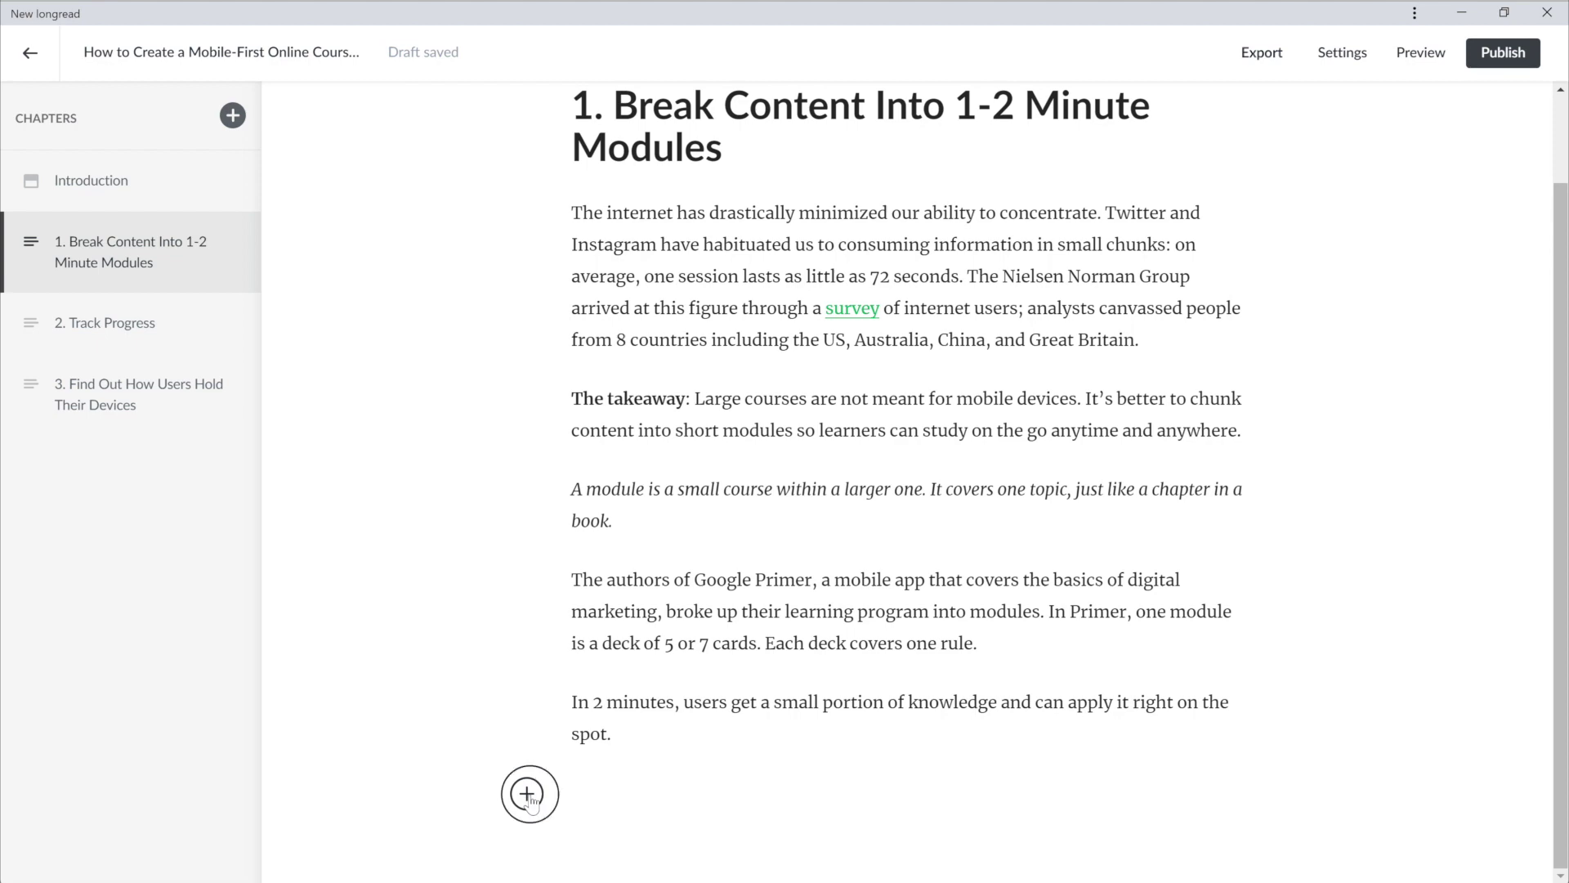
left_click(530, 797)
left_click(660, 791)
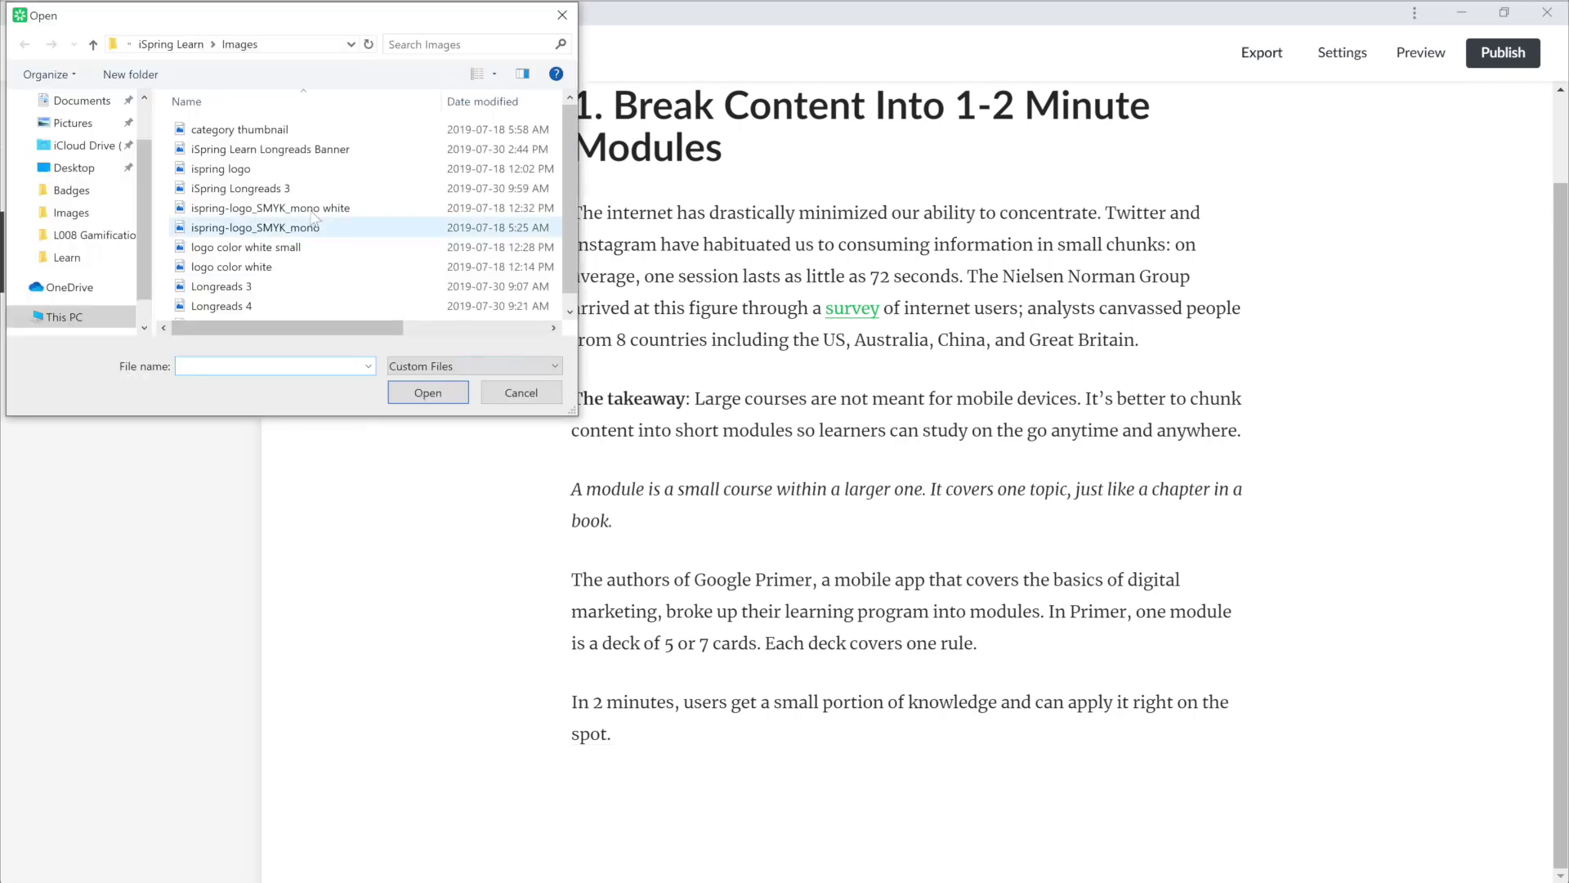
left_click(303, 190)
left_click(427, 393)
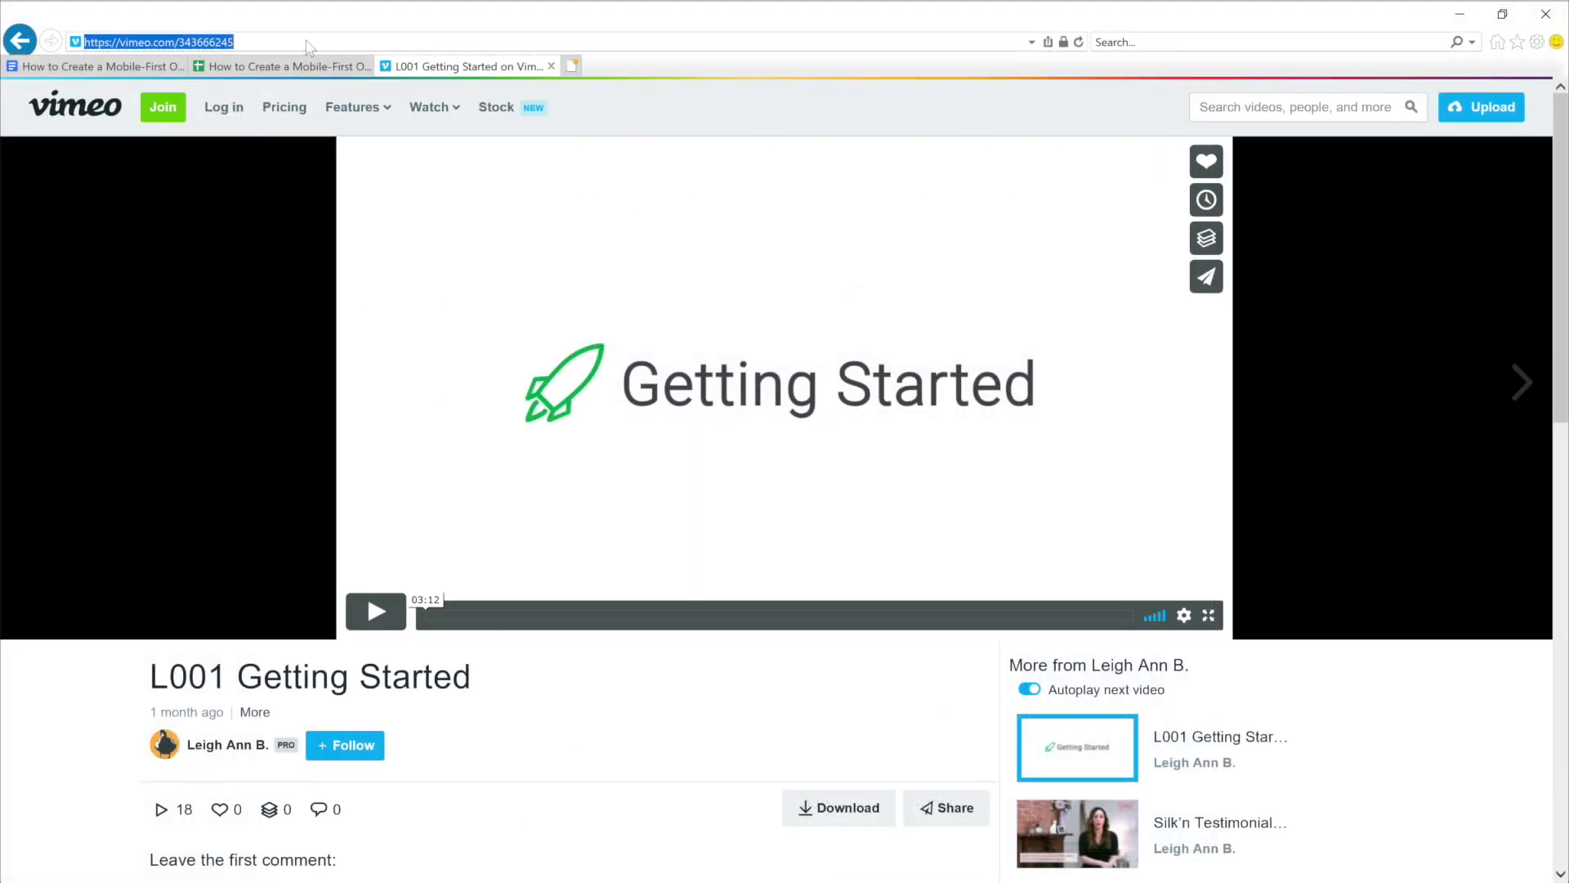
Embed the Vimeo 'Getting Started' video by pasting its copied link into a video block
right_click(308, 47)
left_click(336, 85)
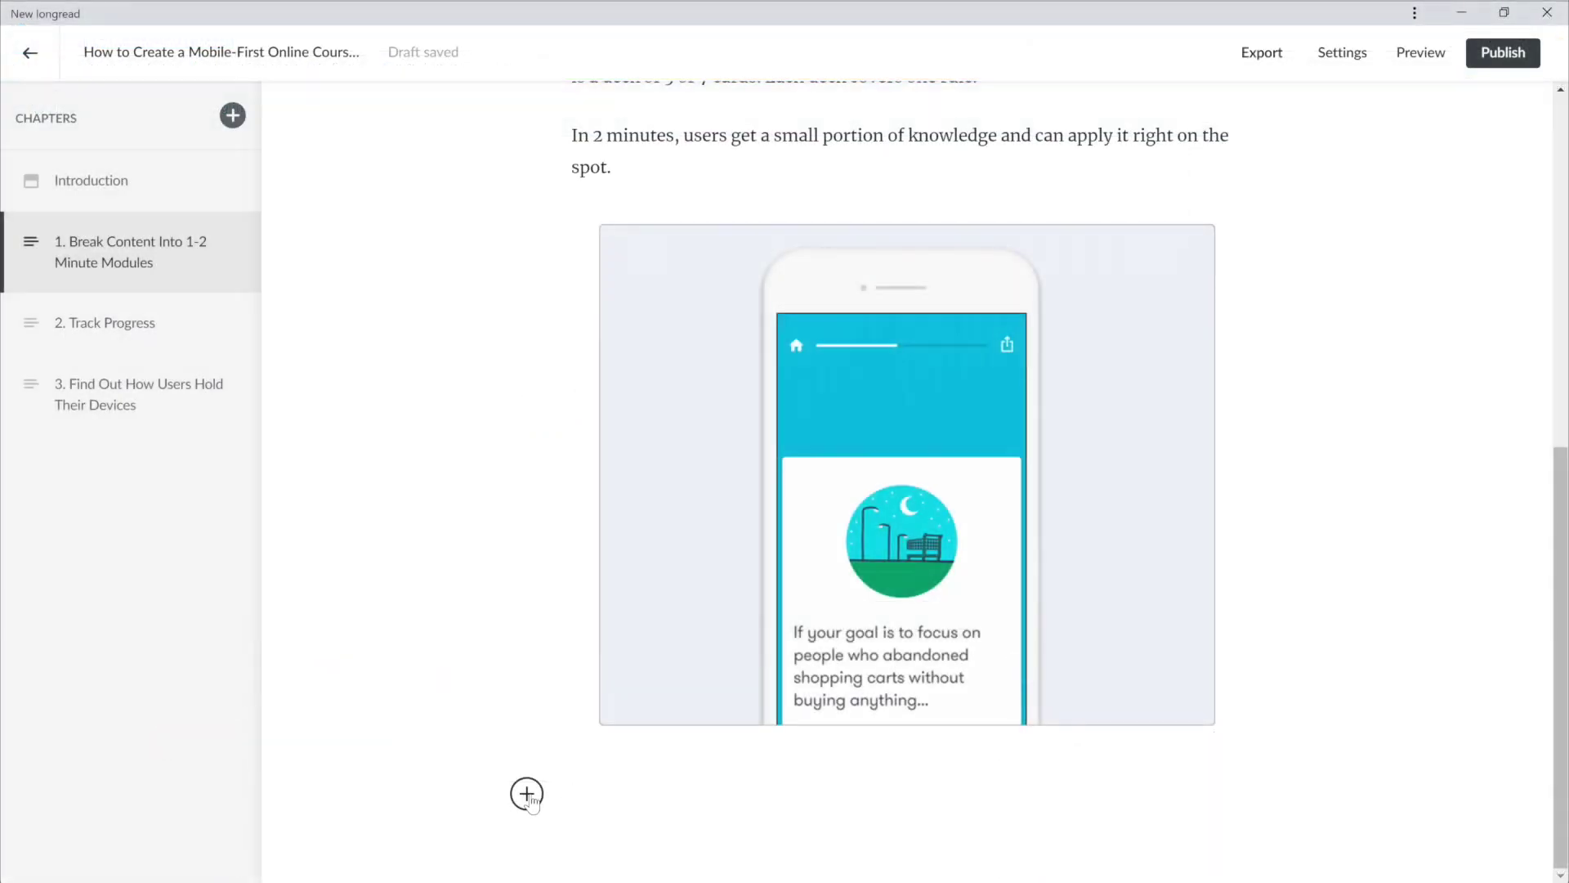
left_click(528, 794)
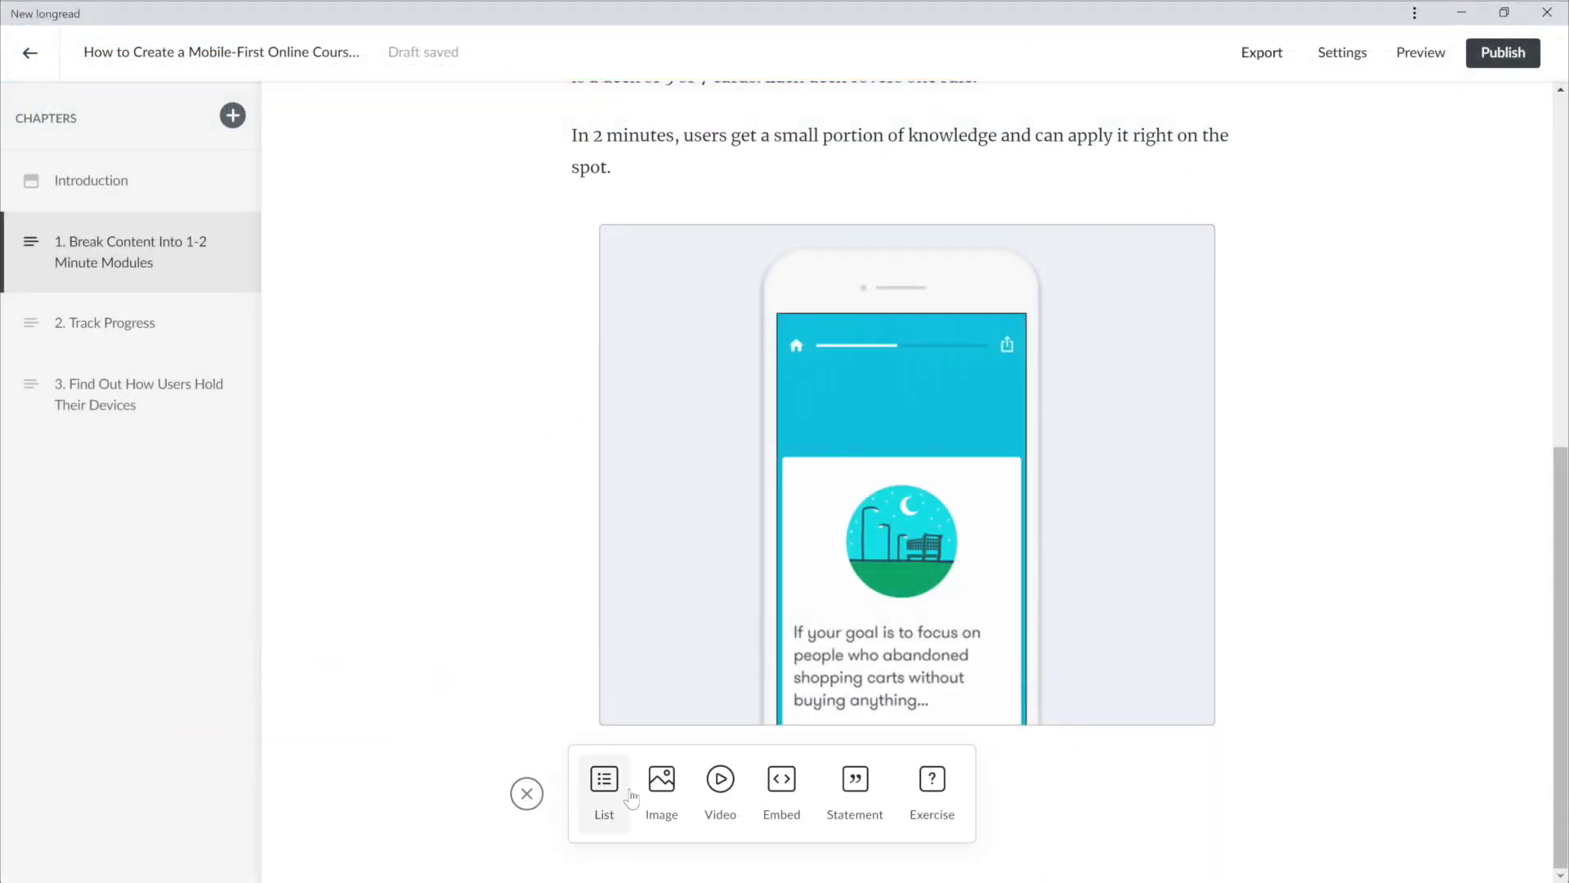
left_click(716, 783)
right_click(572, 792)
left_click(613, 640)
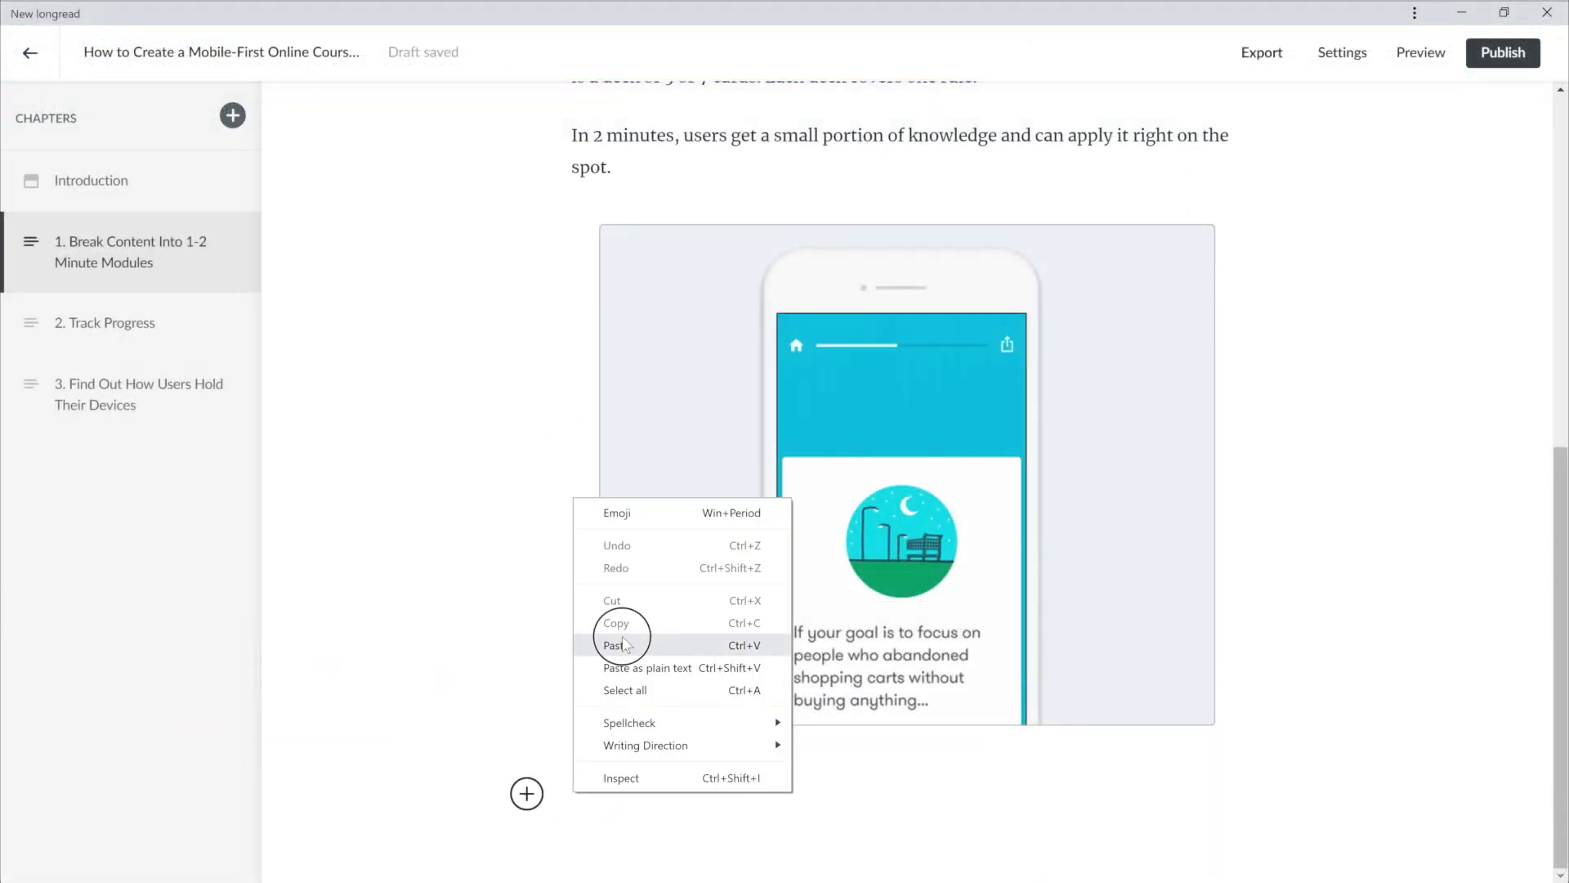
Make the Vimeo video block wider than the text column
scroll(1541, 630, "down", 2)
left_click(772, 715)
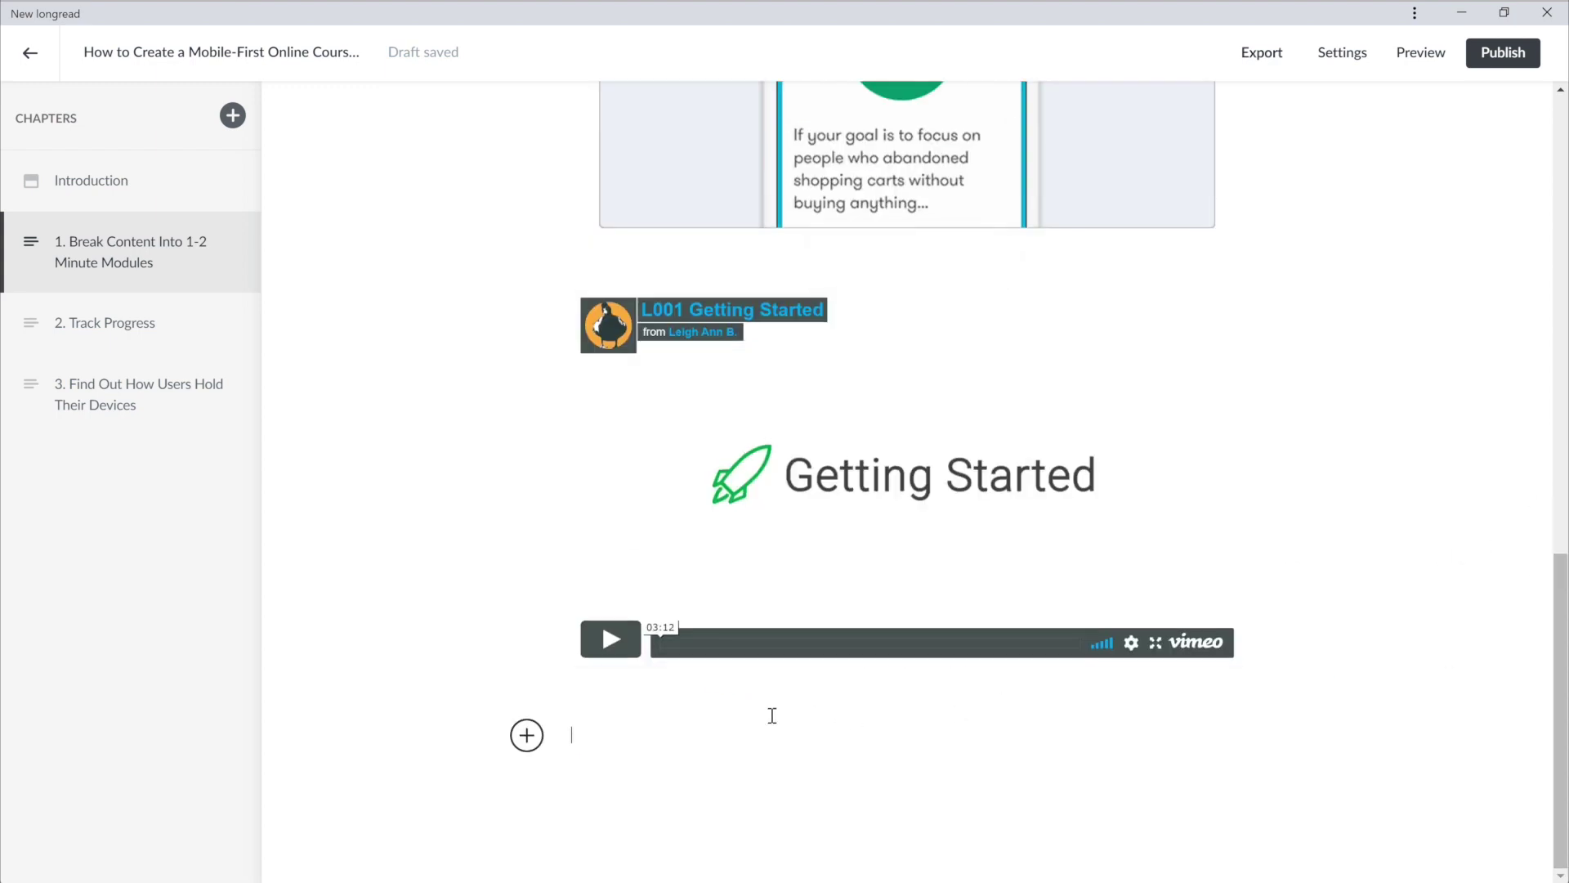
left_click(527, 735)
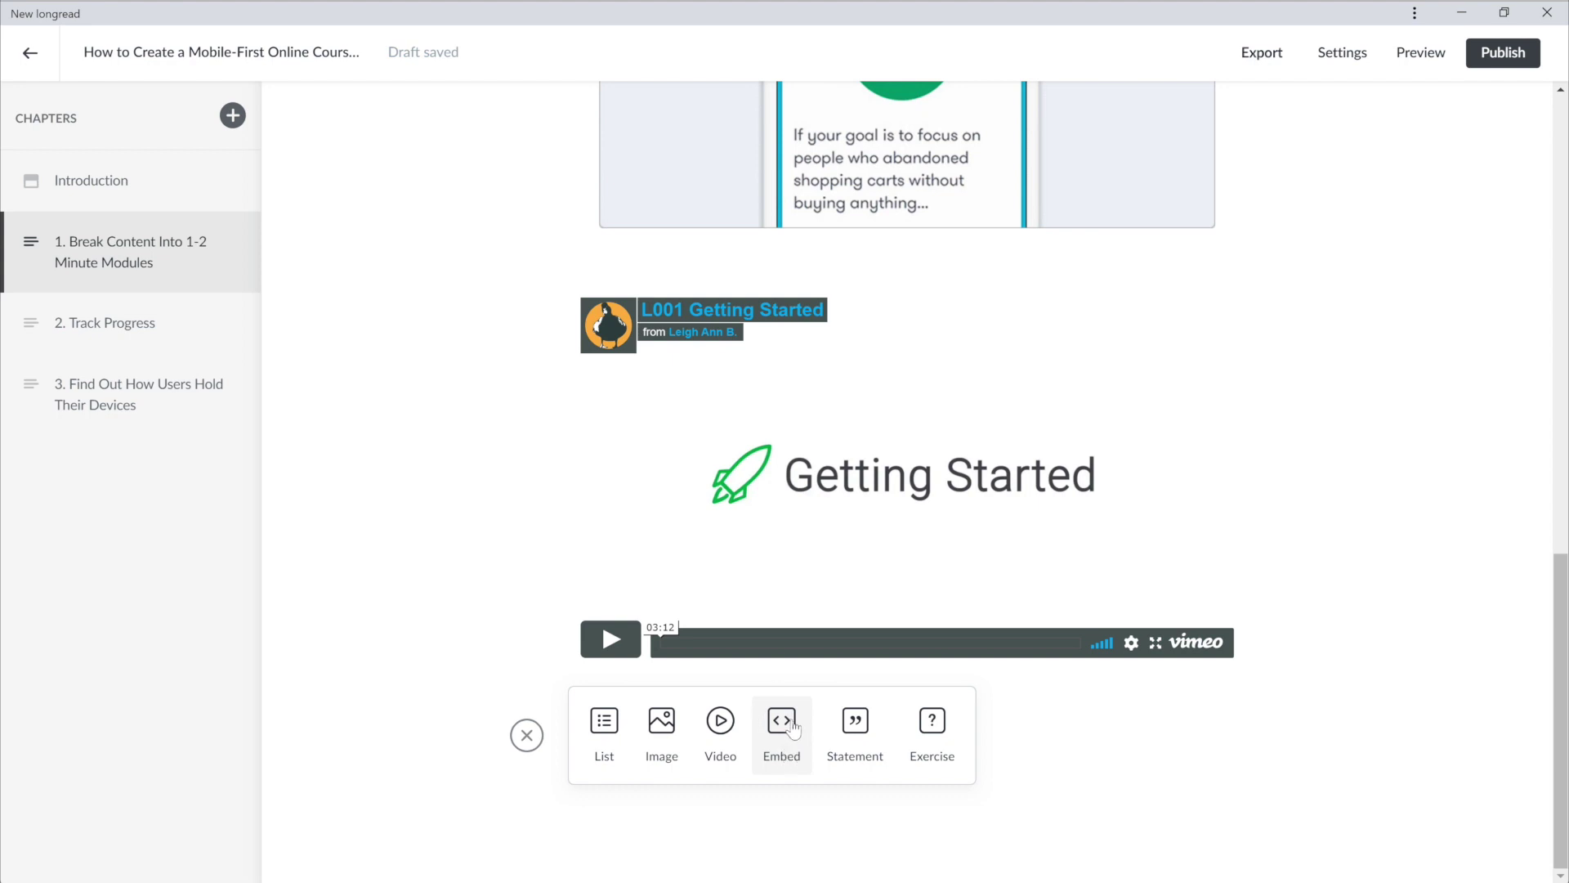
left_click(1081, 511)
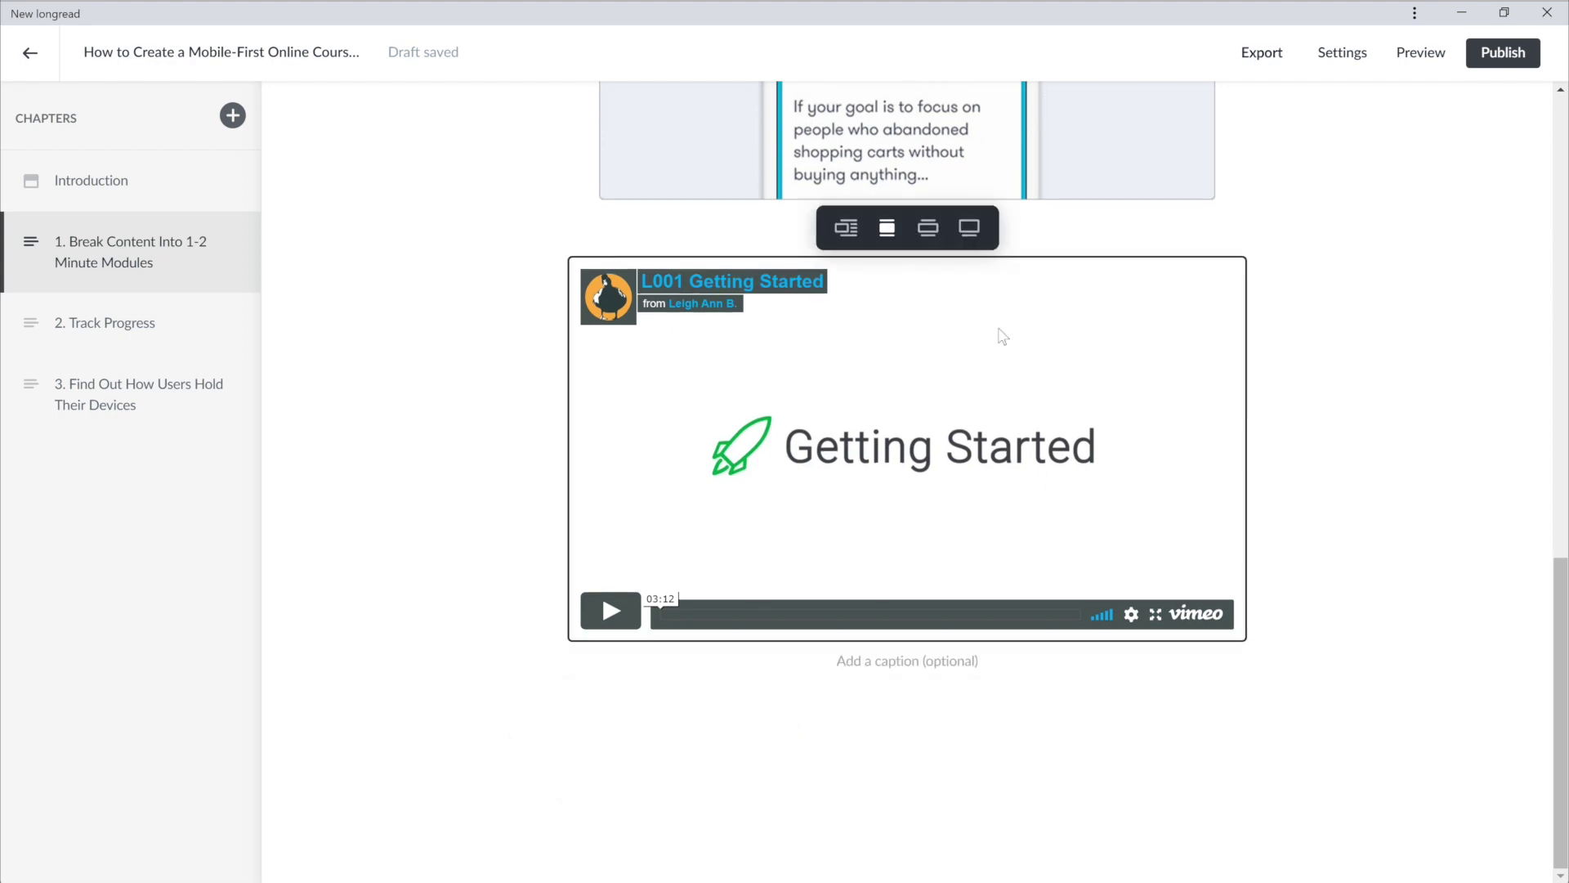
left_click(928, 224)
Format the module definition paragraph as a block quote
left_click_drag(1531, 634, 1545, 339)
left_click_drag(605, 308, 550, 267)
left_click(958, 254)
left_click(962, 332)
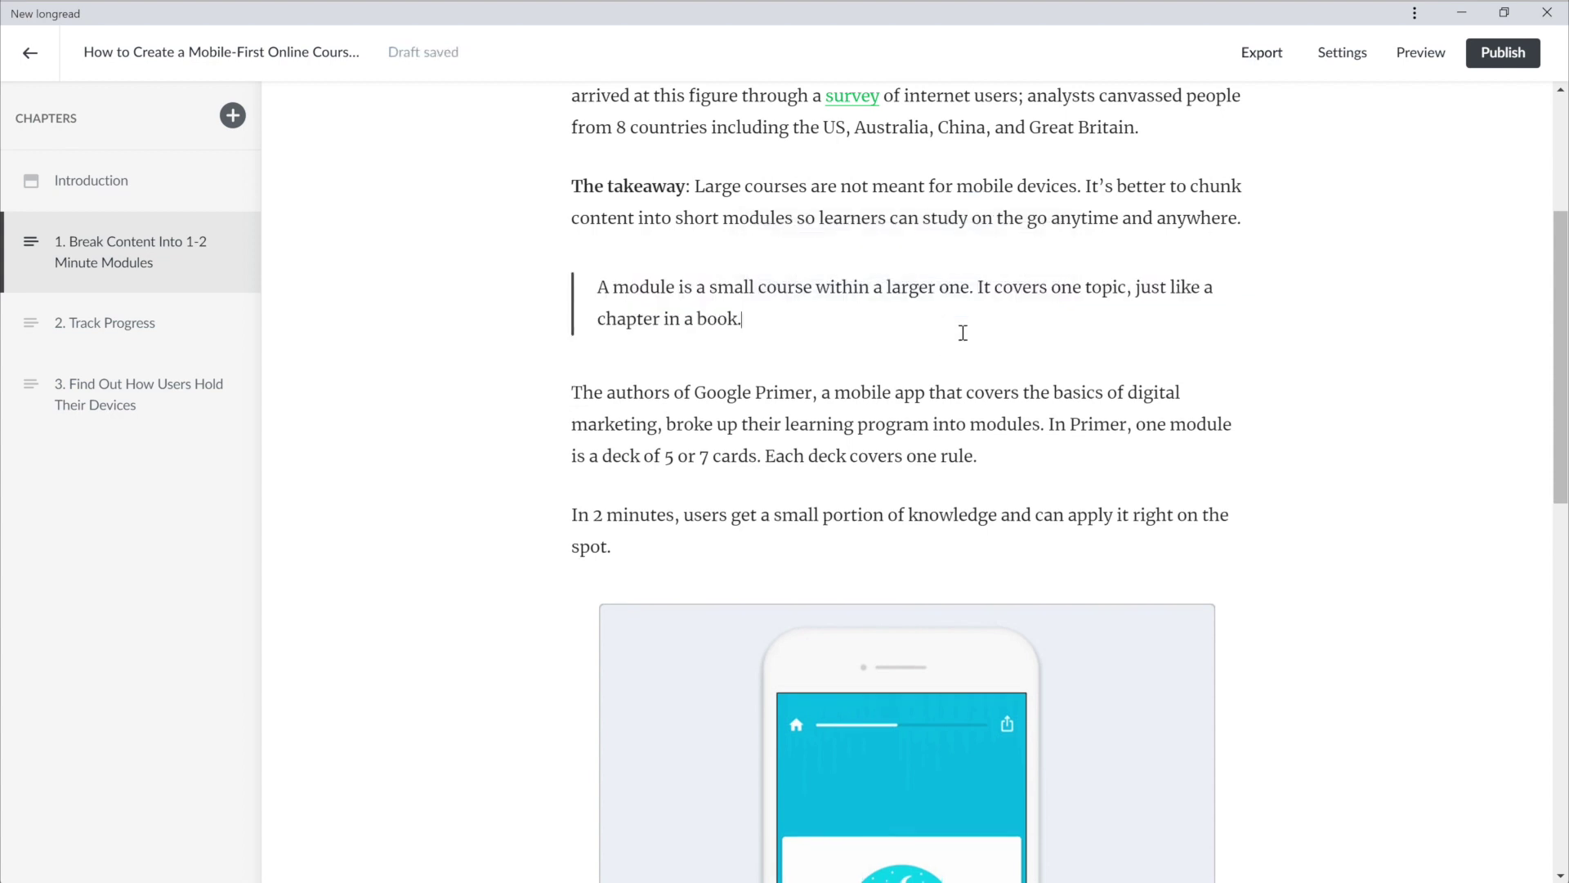
left_click_drag(1561, 360, 1561, 725)
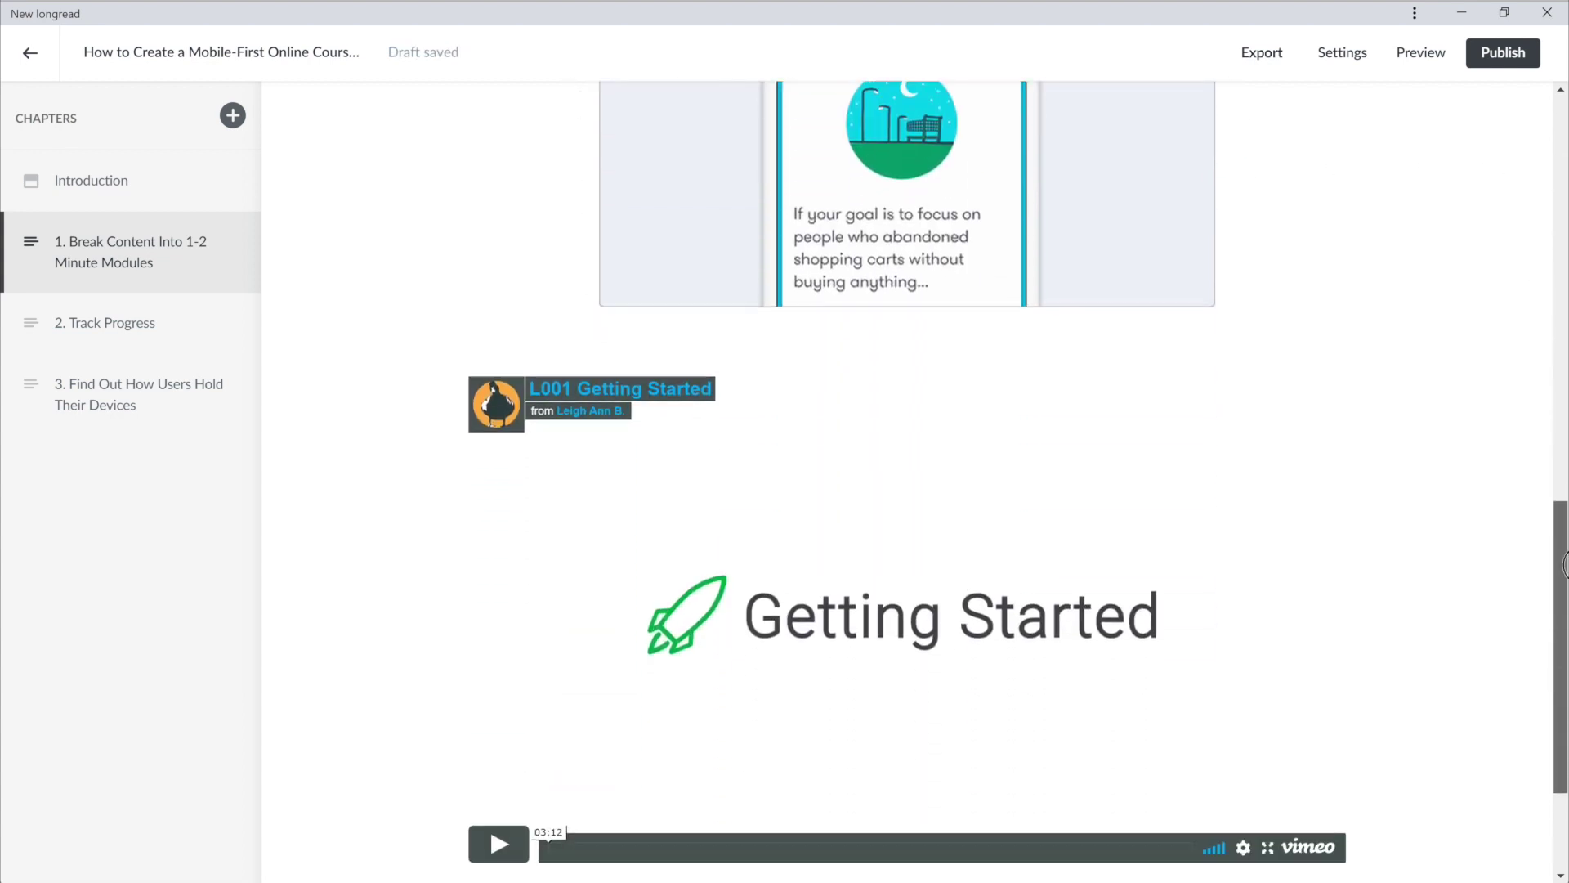
left_click(663, 742)
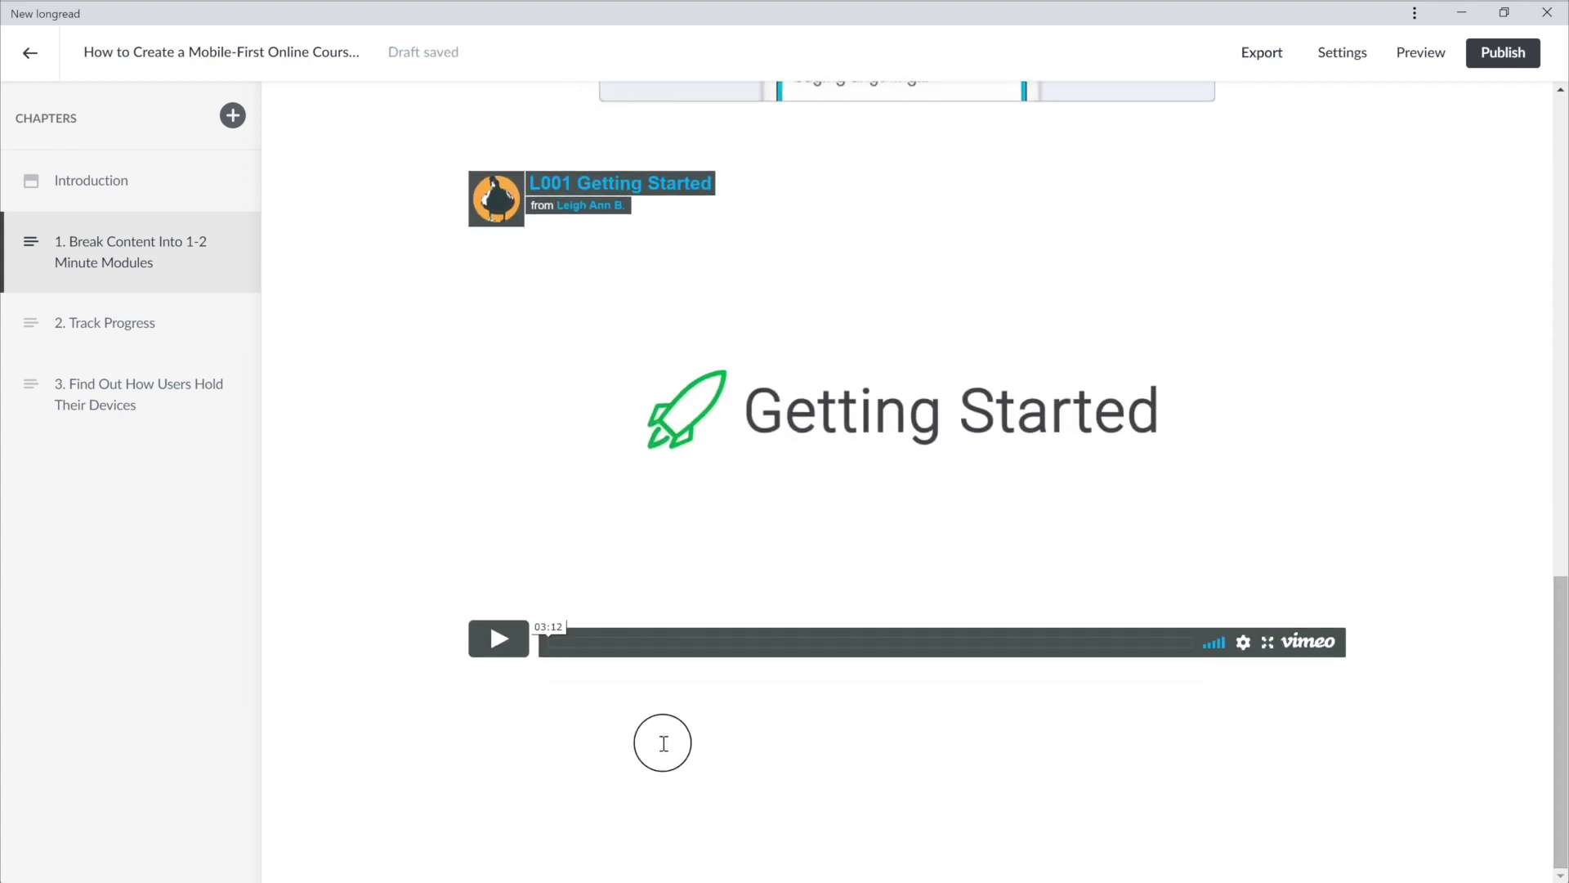
left_click(527, 736)
Add an exercise asking how long someone spends consuming information in one session, with an image
left_click(933, 732)
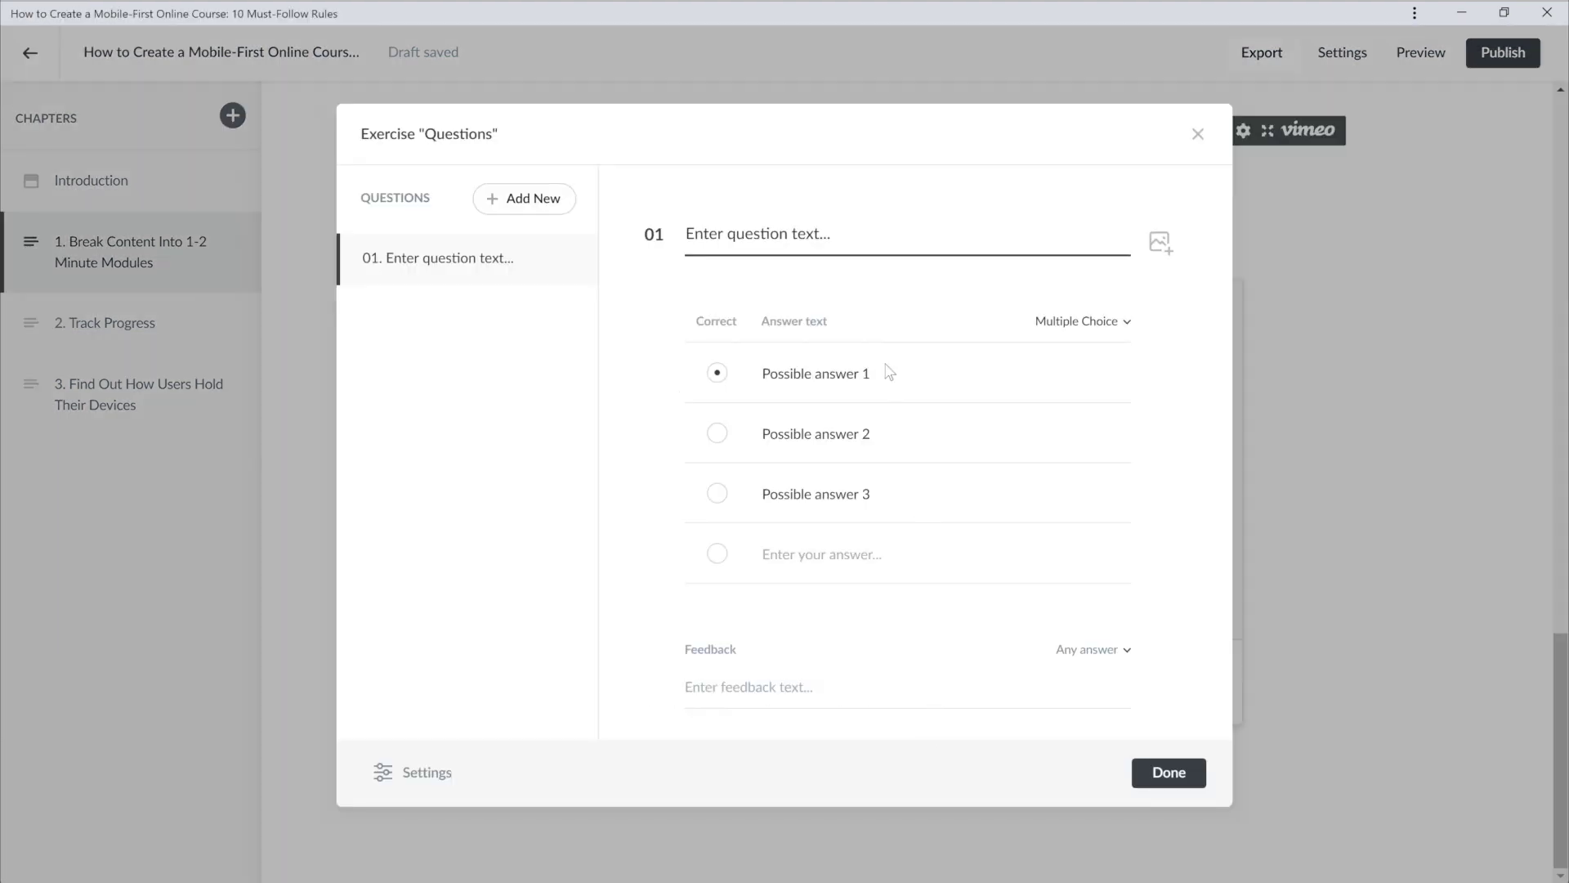
type("On average how long will someone spend consuming information in one session?")
left_click(1143, 244)
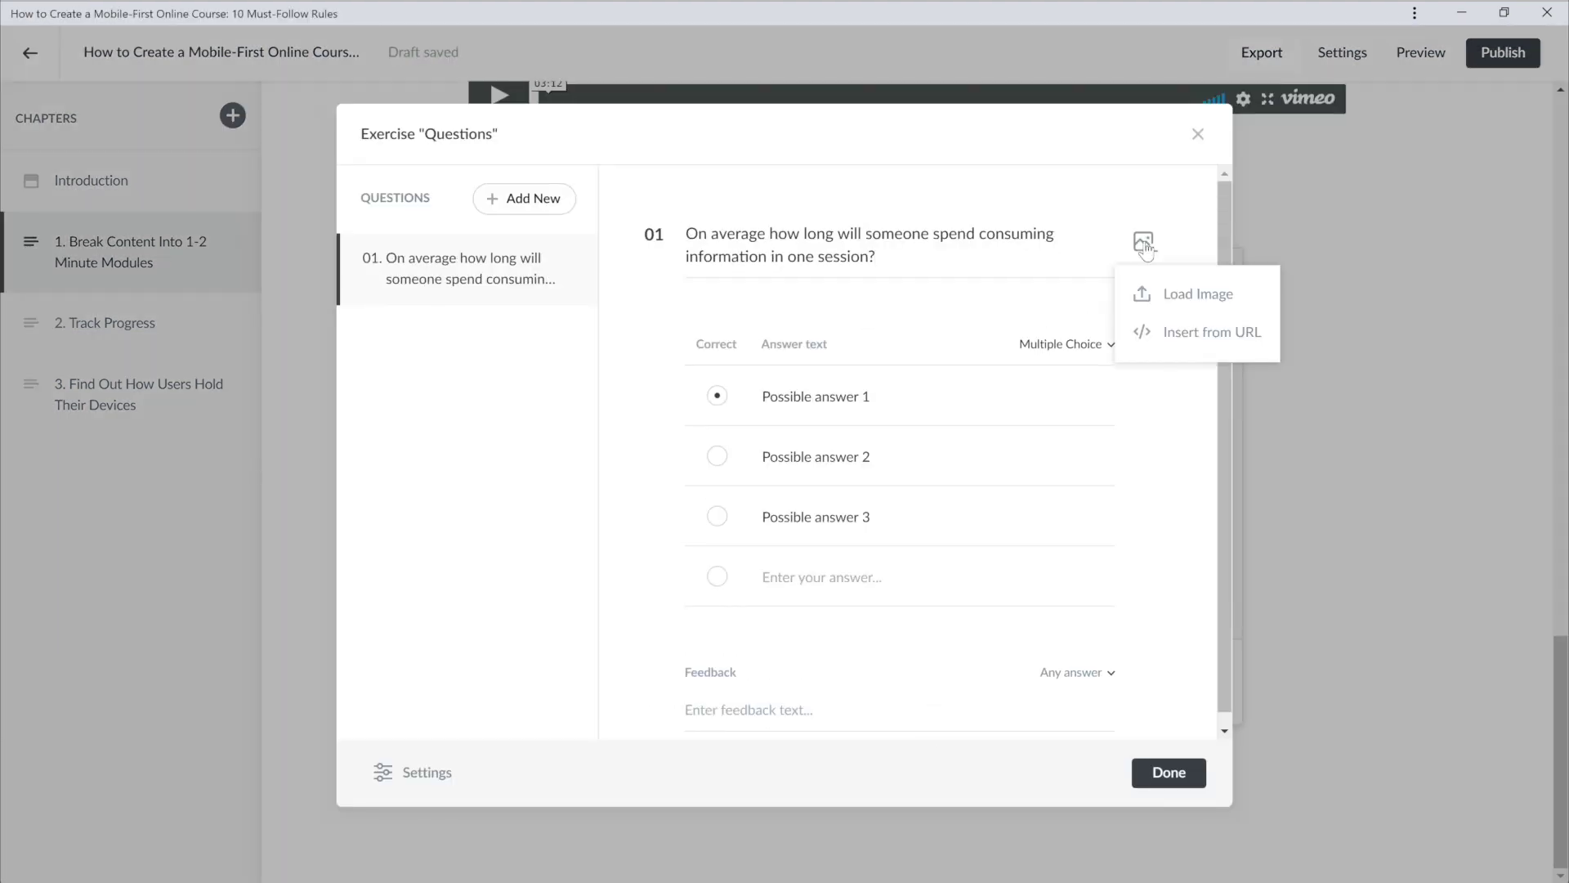
left_click(1152, 294)
left_click(258, 305)
left_click(415, 397)
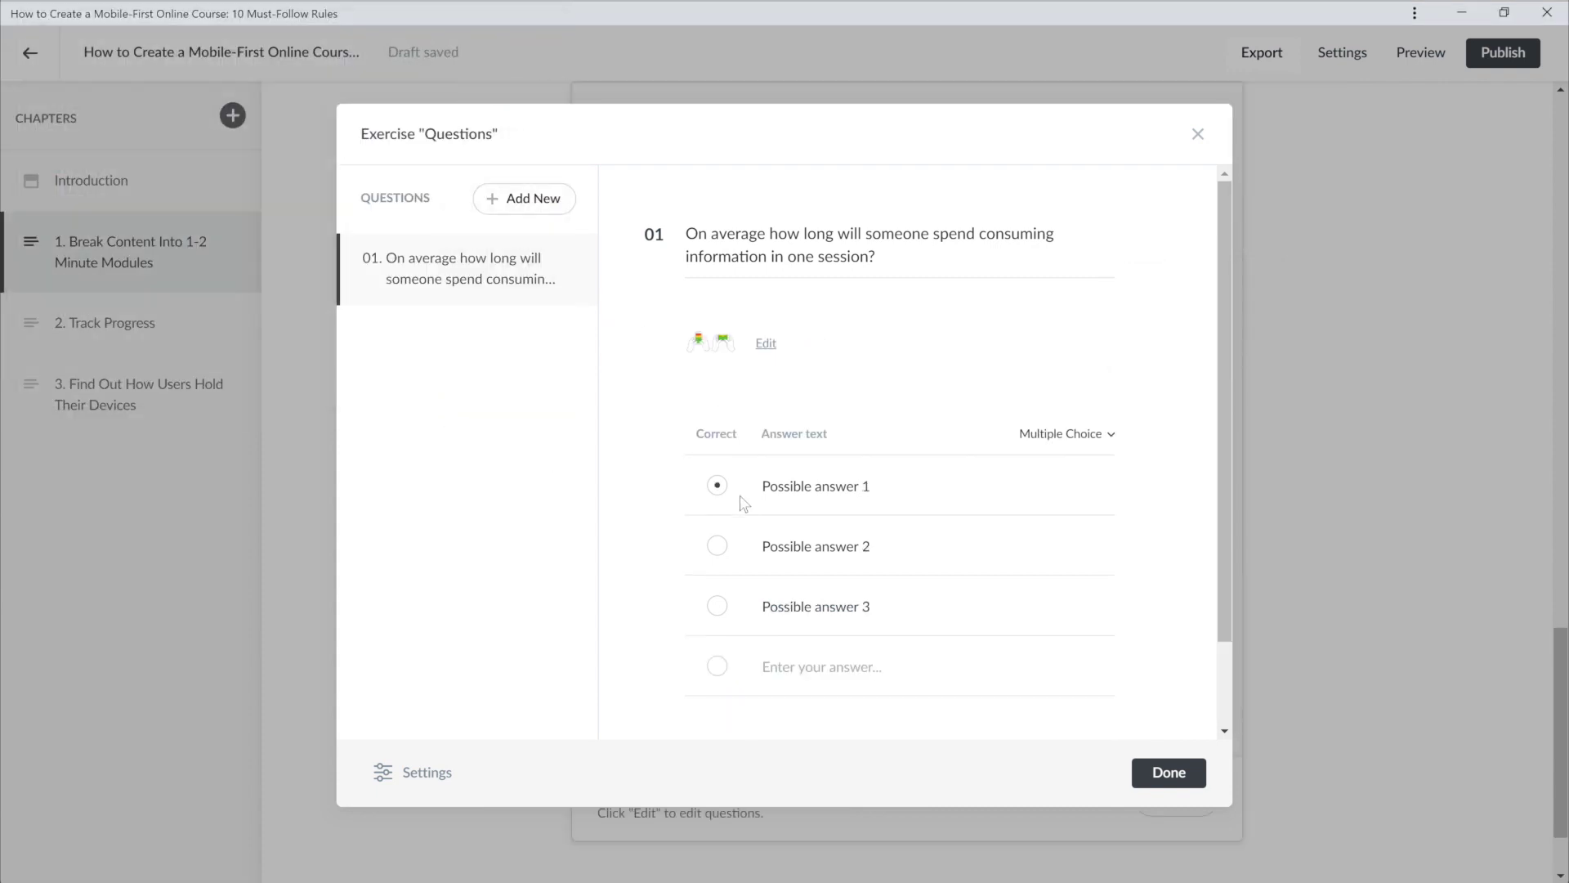
Enter answers 5 Minutes, 72 Seconds and 18 Seconds, marking 72 Seconds correct
left_click(909, 490)
type("5 Minutes")
left_click(858, 545)
type("72 Seconds")
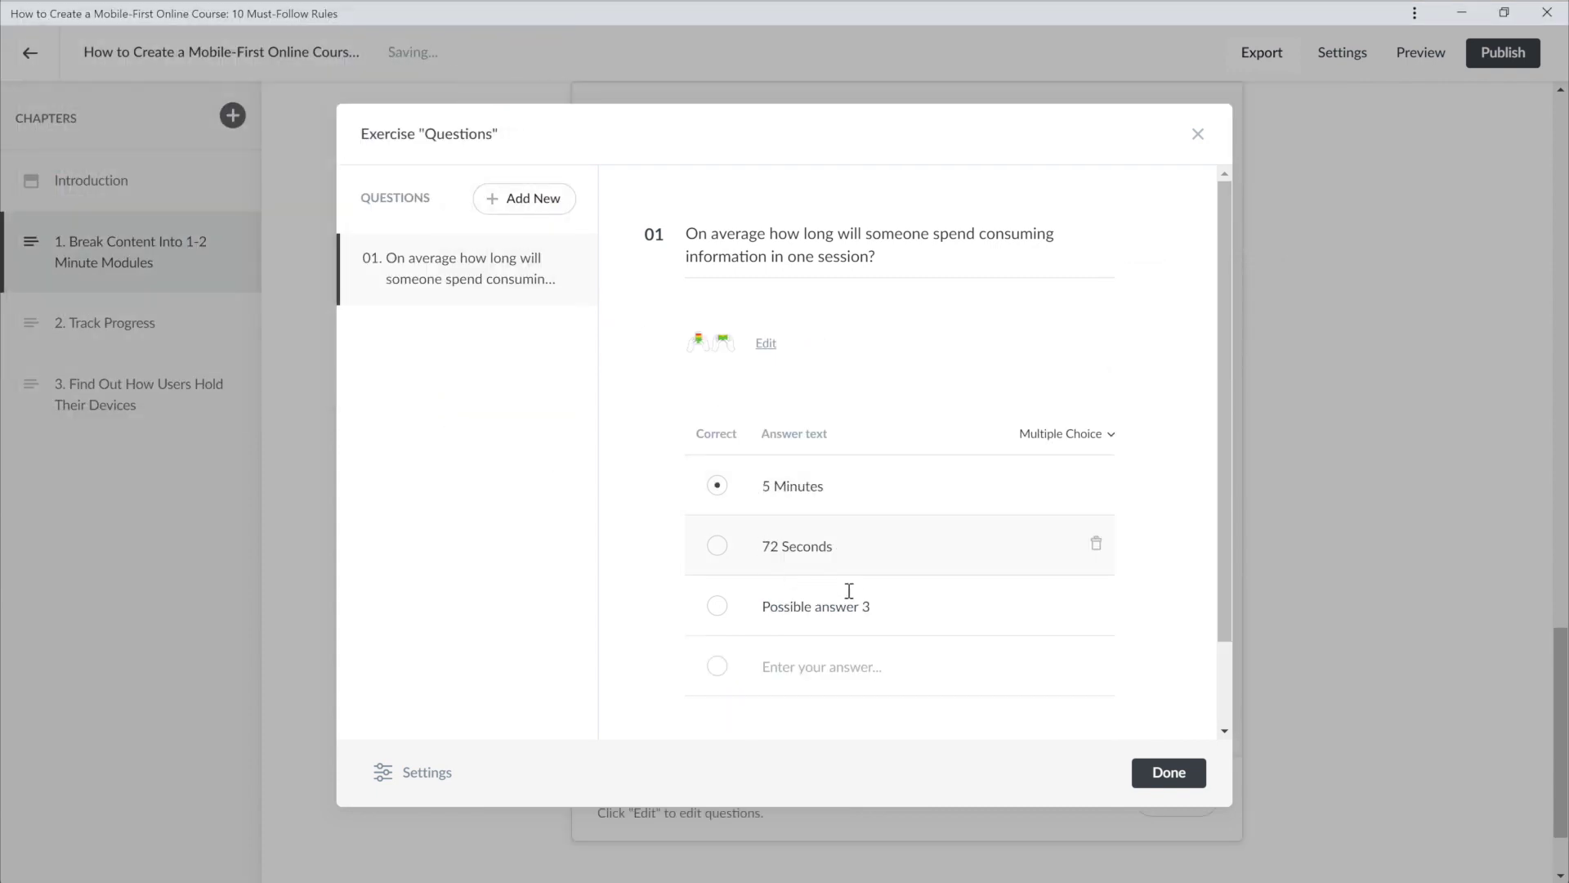
left_click(850, 605)
type("18 Seconds")
left_click(717, 547)
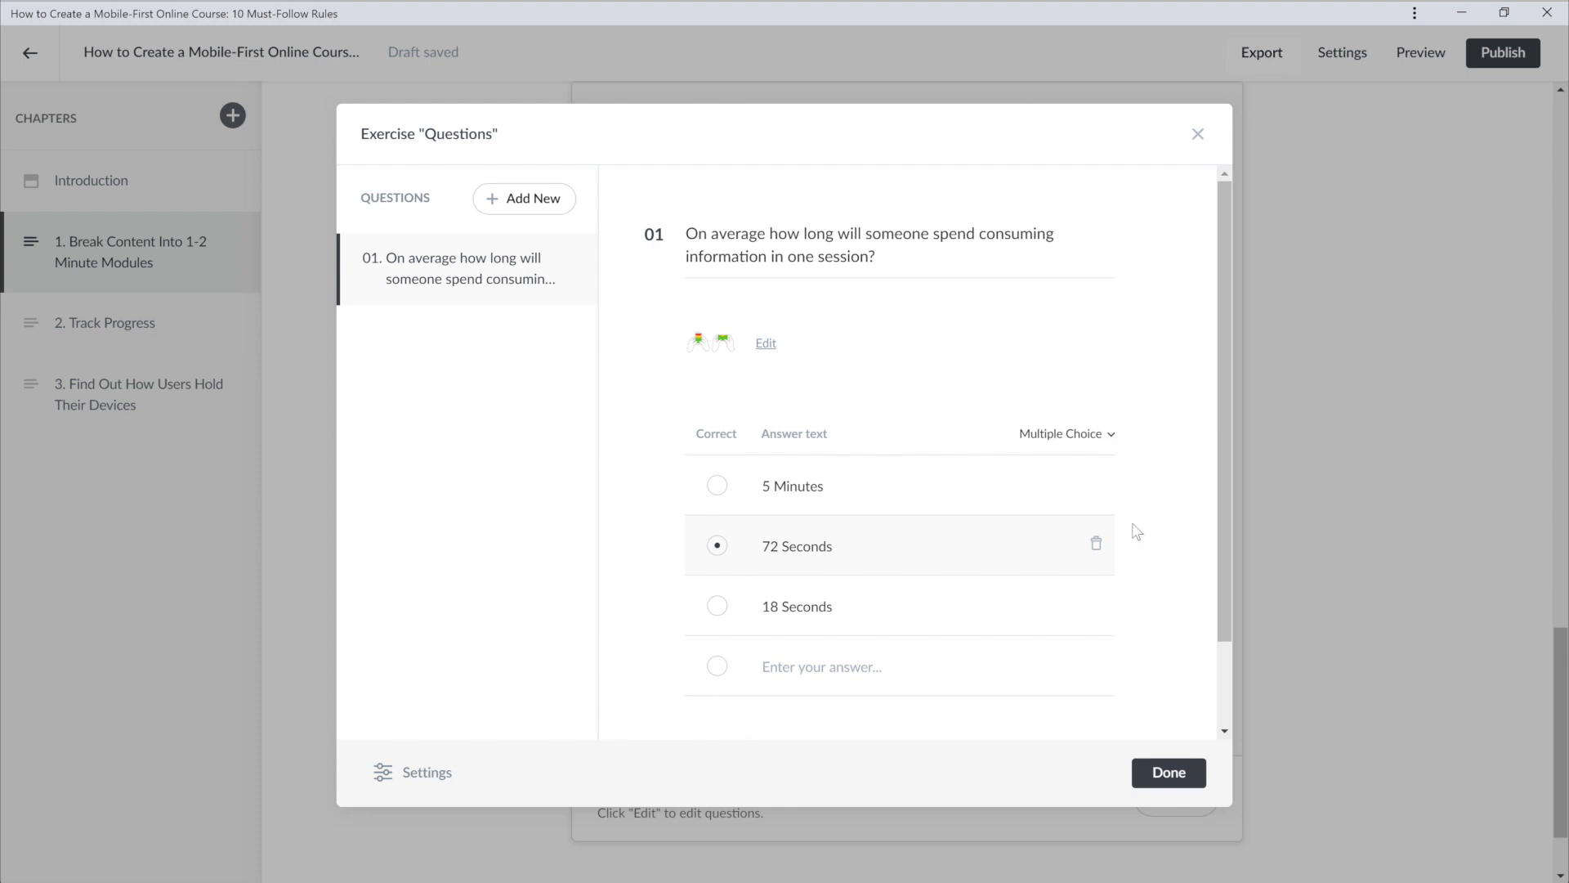
Add the feedback 'You are learning!' and finish the exercise
left_click_drag(1224, 456, 1207, 562)
left_click(795, 699)
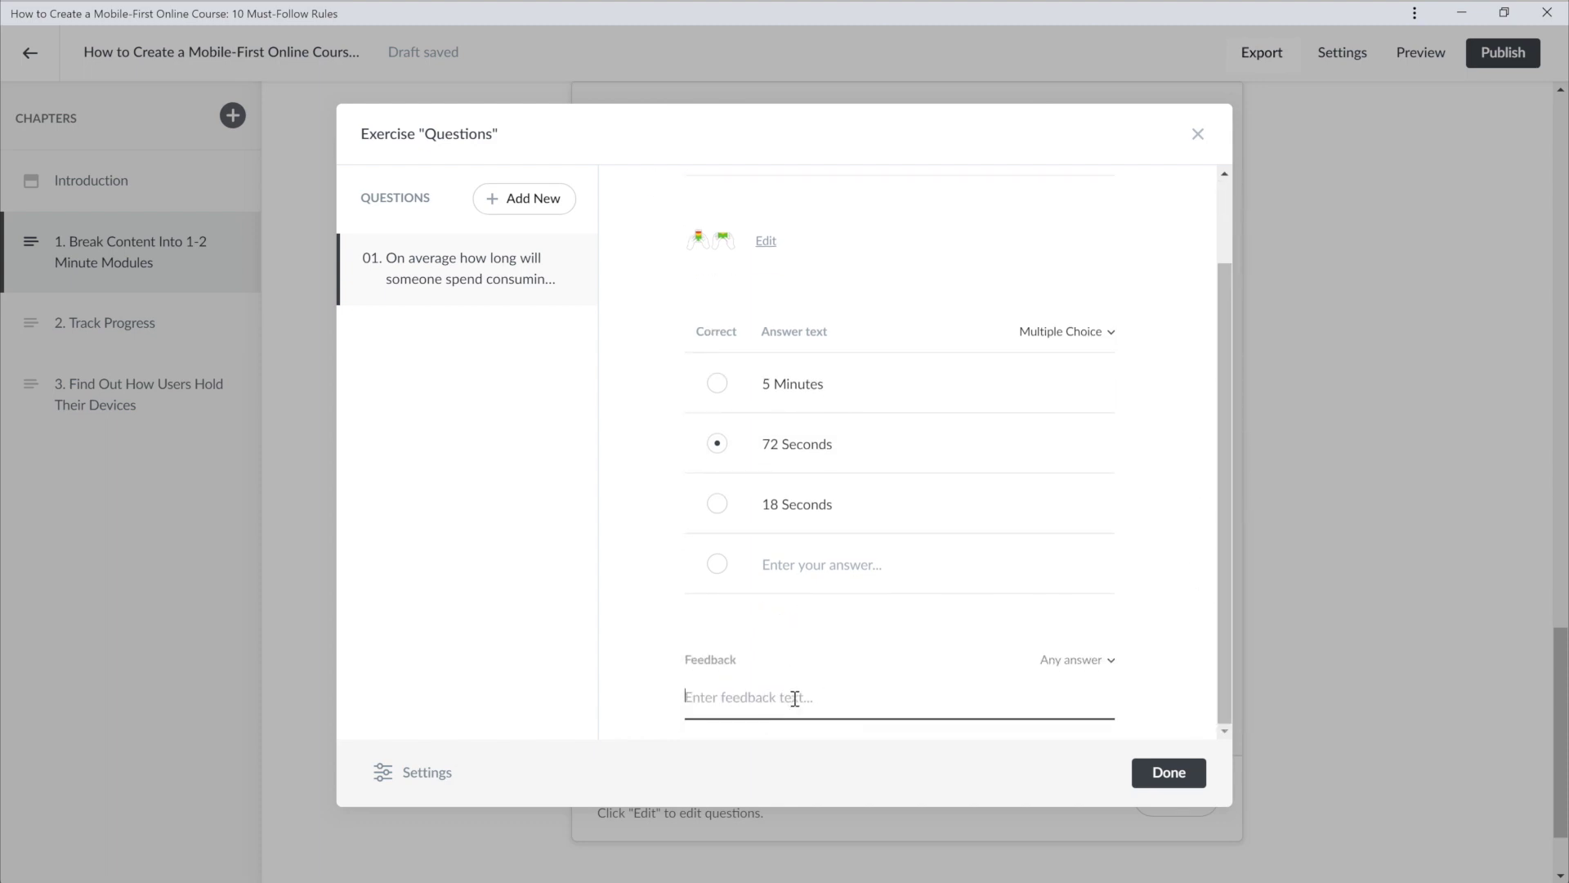
type("You are learning!")
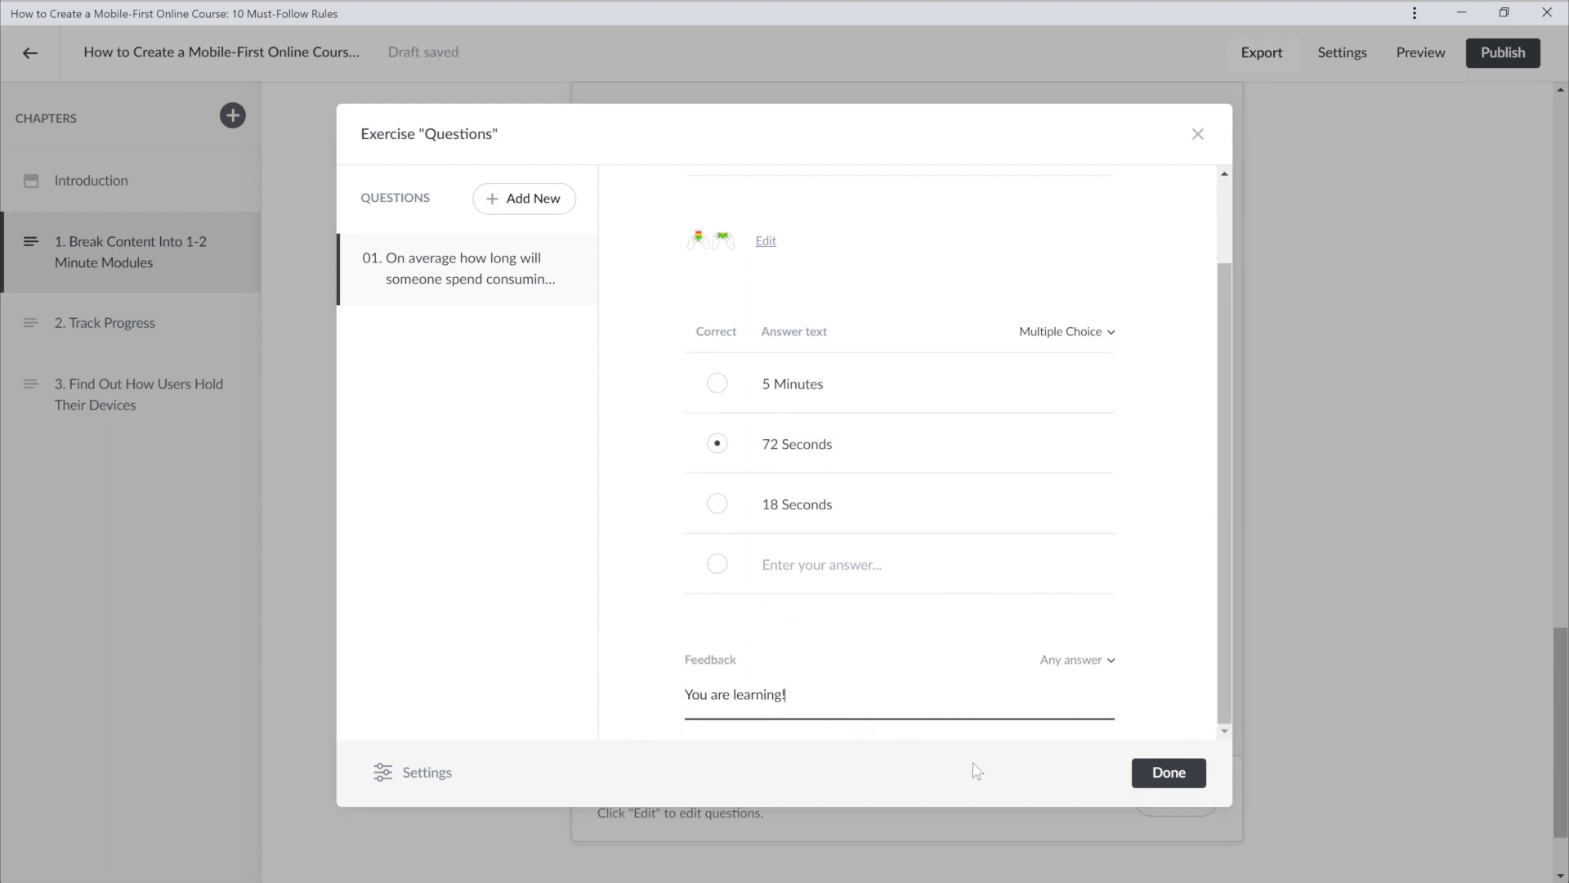
left_click(1169, 774)
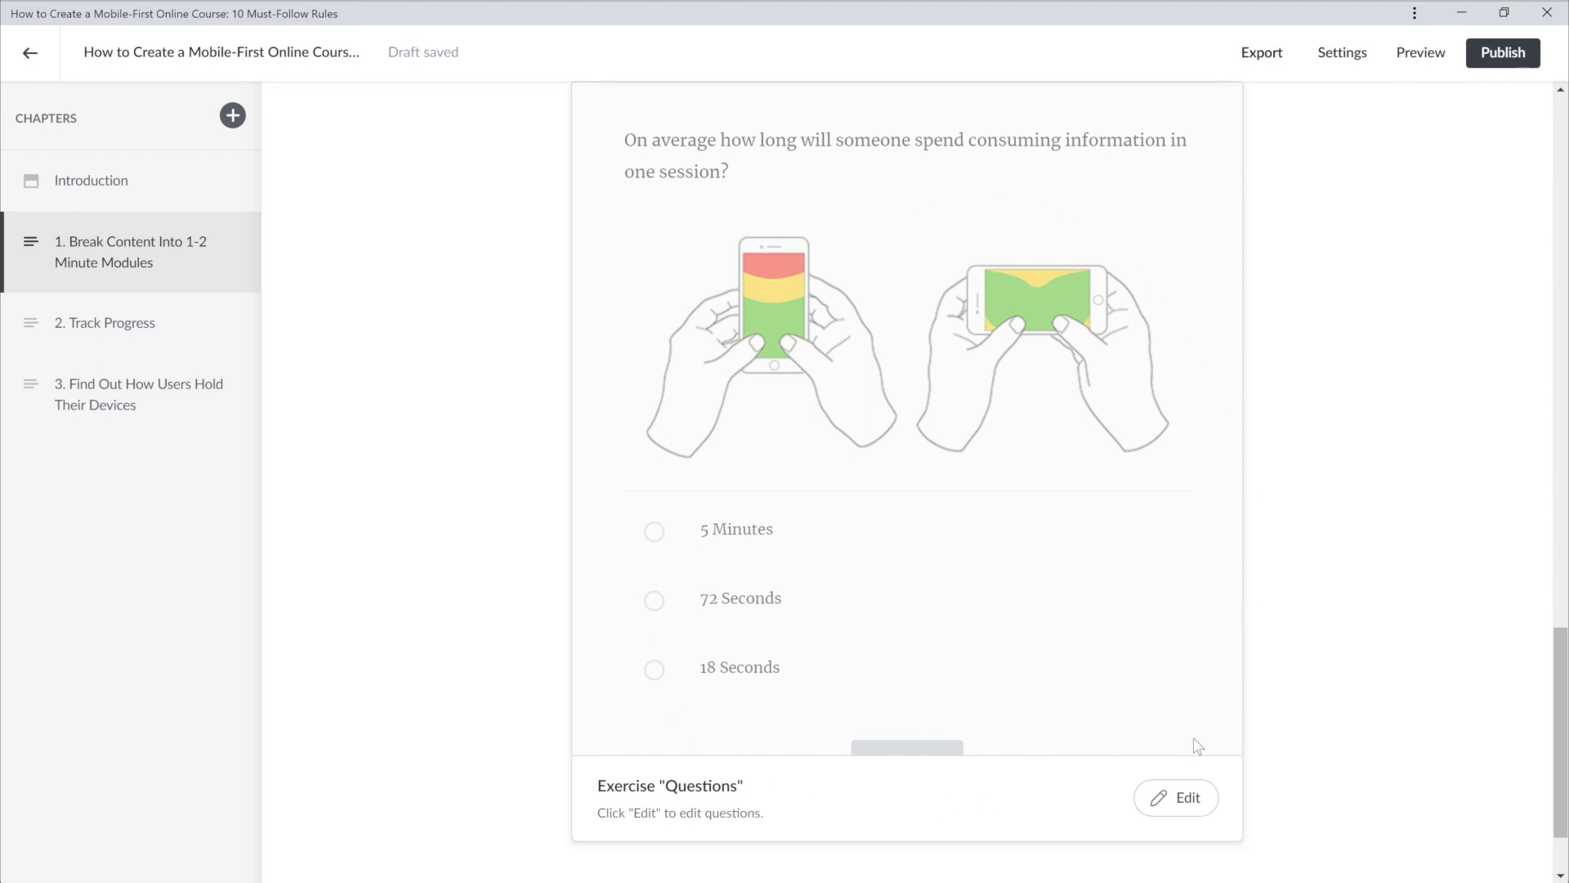
scroll(1523, 389, "up", 20)
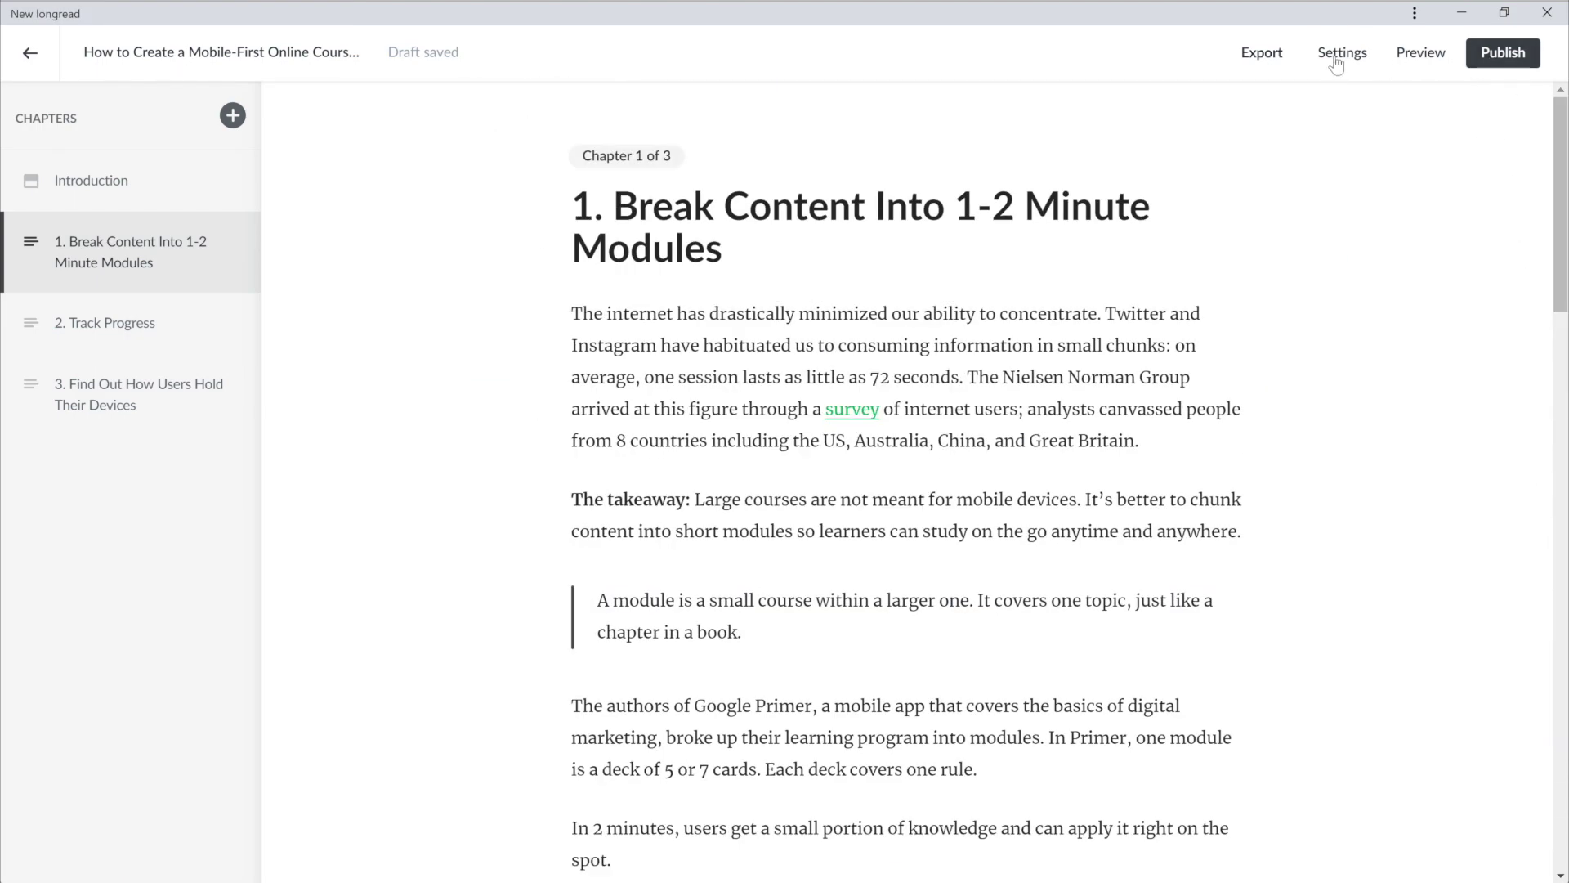
Set the longread's accent colour to a custom green
left_click(1335, 57)
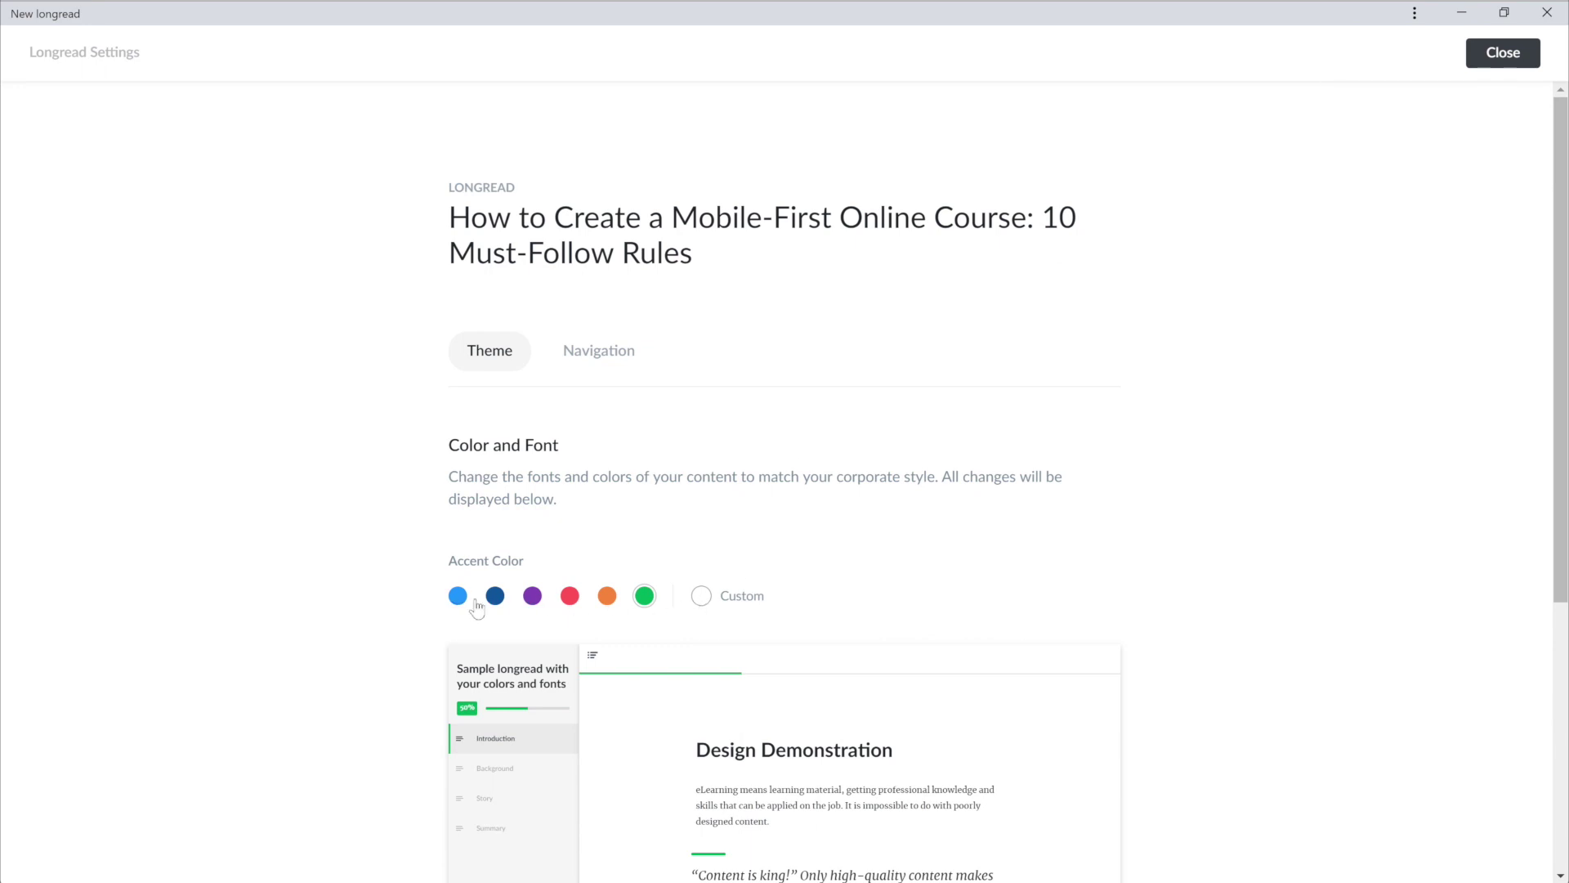
left_click(701, 596)
left_click(787, 535)
Keep Lato as the heading font and Merriweather as the body font
left_click_drag(1557, 411, 1483, 727)
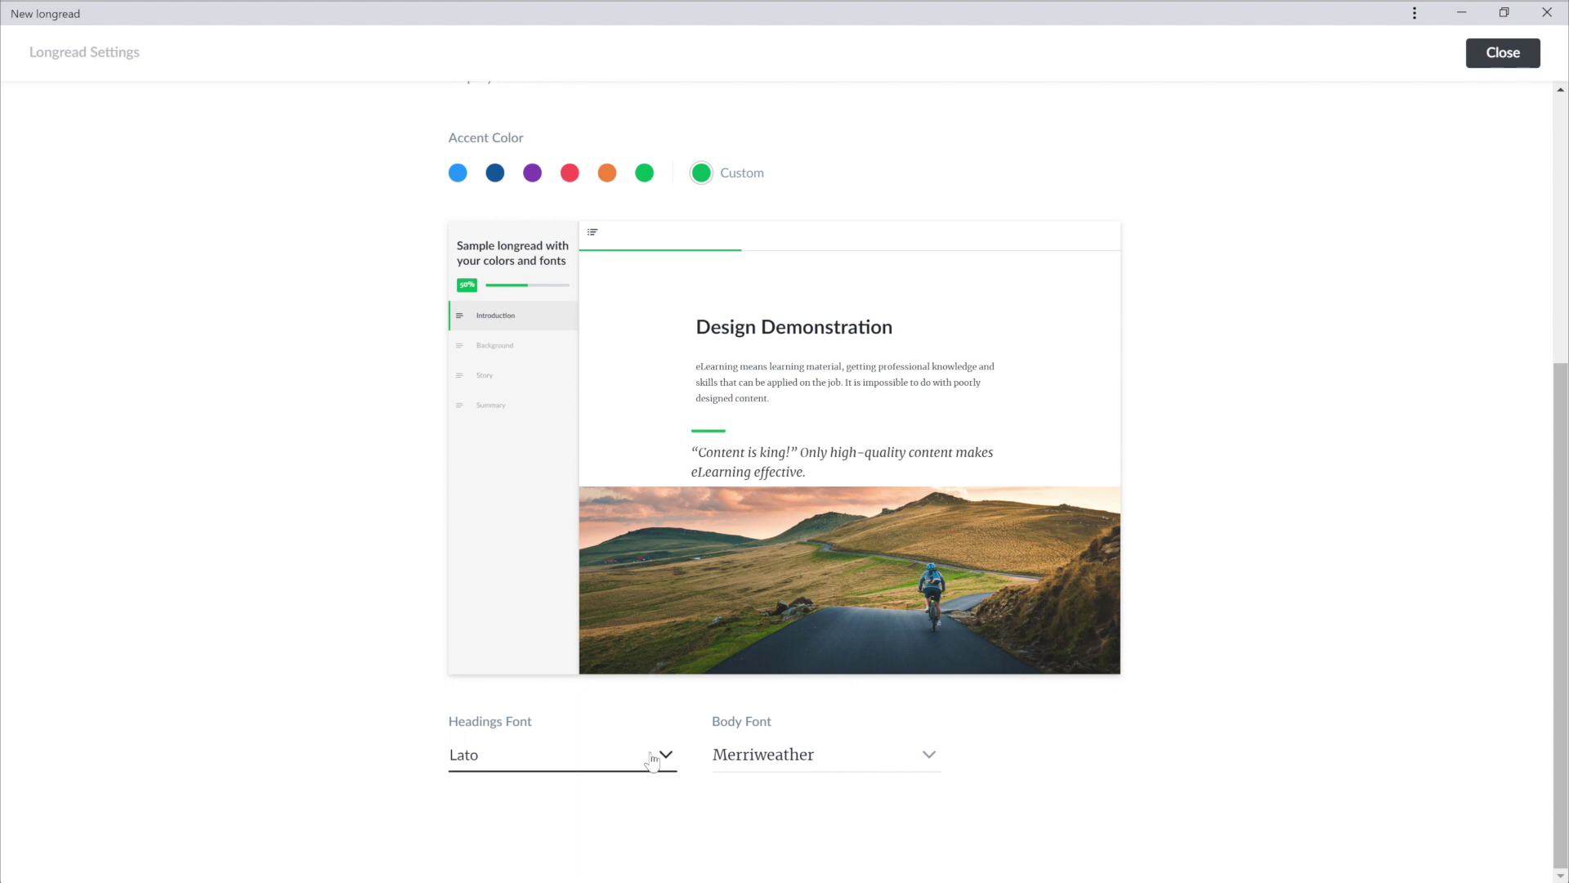
left_click(667, 766)
left_click(665, 753)
left_click(928, 772)
left_click(931, 773)
In navigation settings, toggle chapter numbering and the next-chapter button off and on
left_click_drag(1549, 652, 1549, 384)
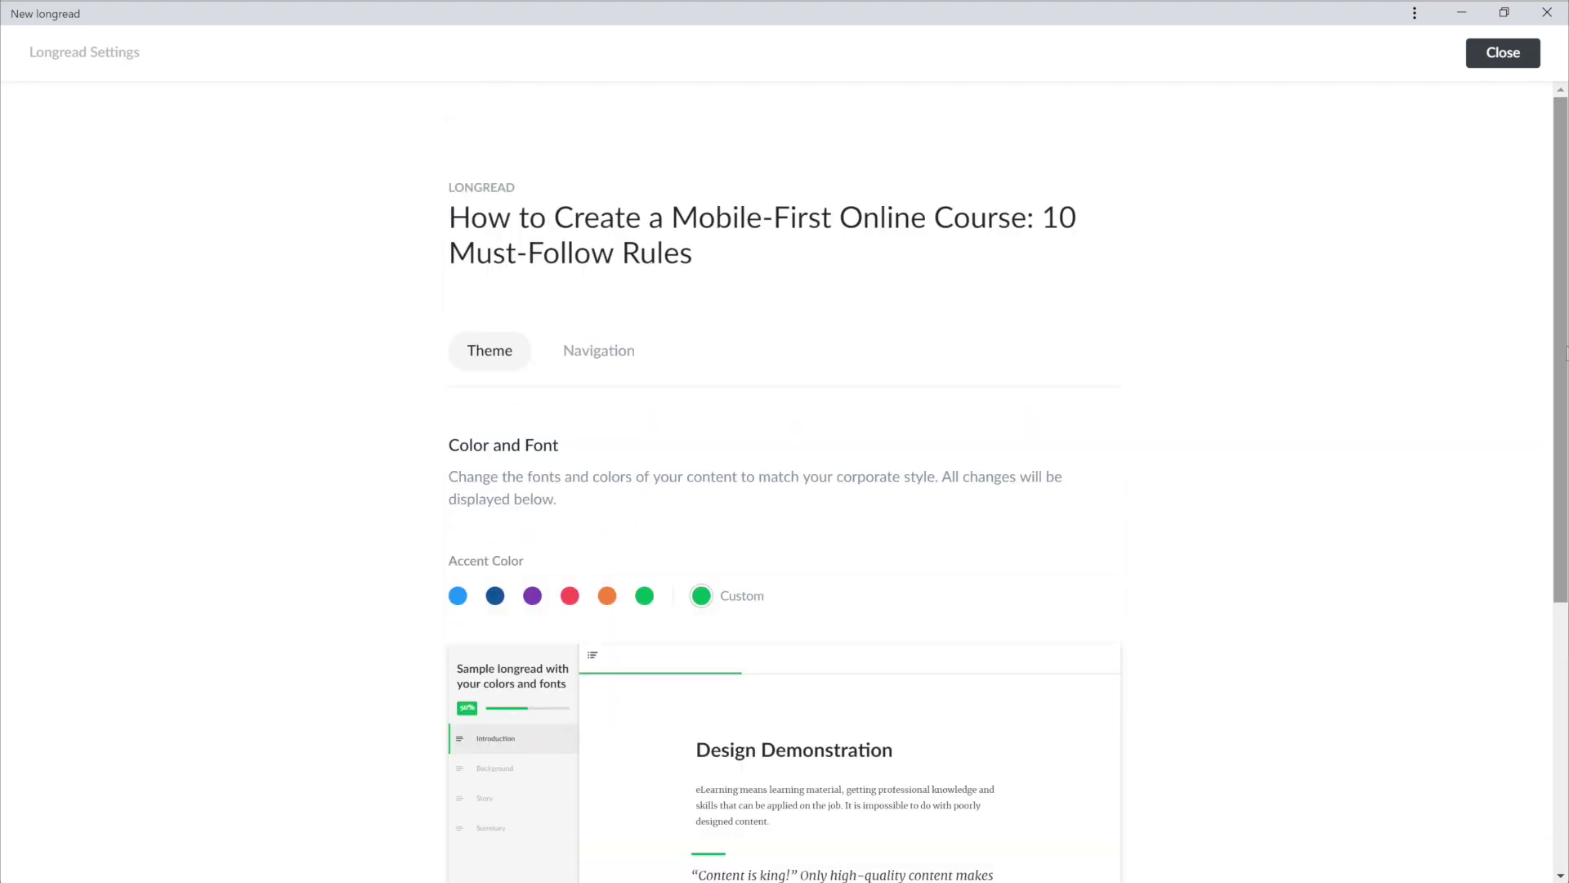
left_click(595, 353)
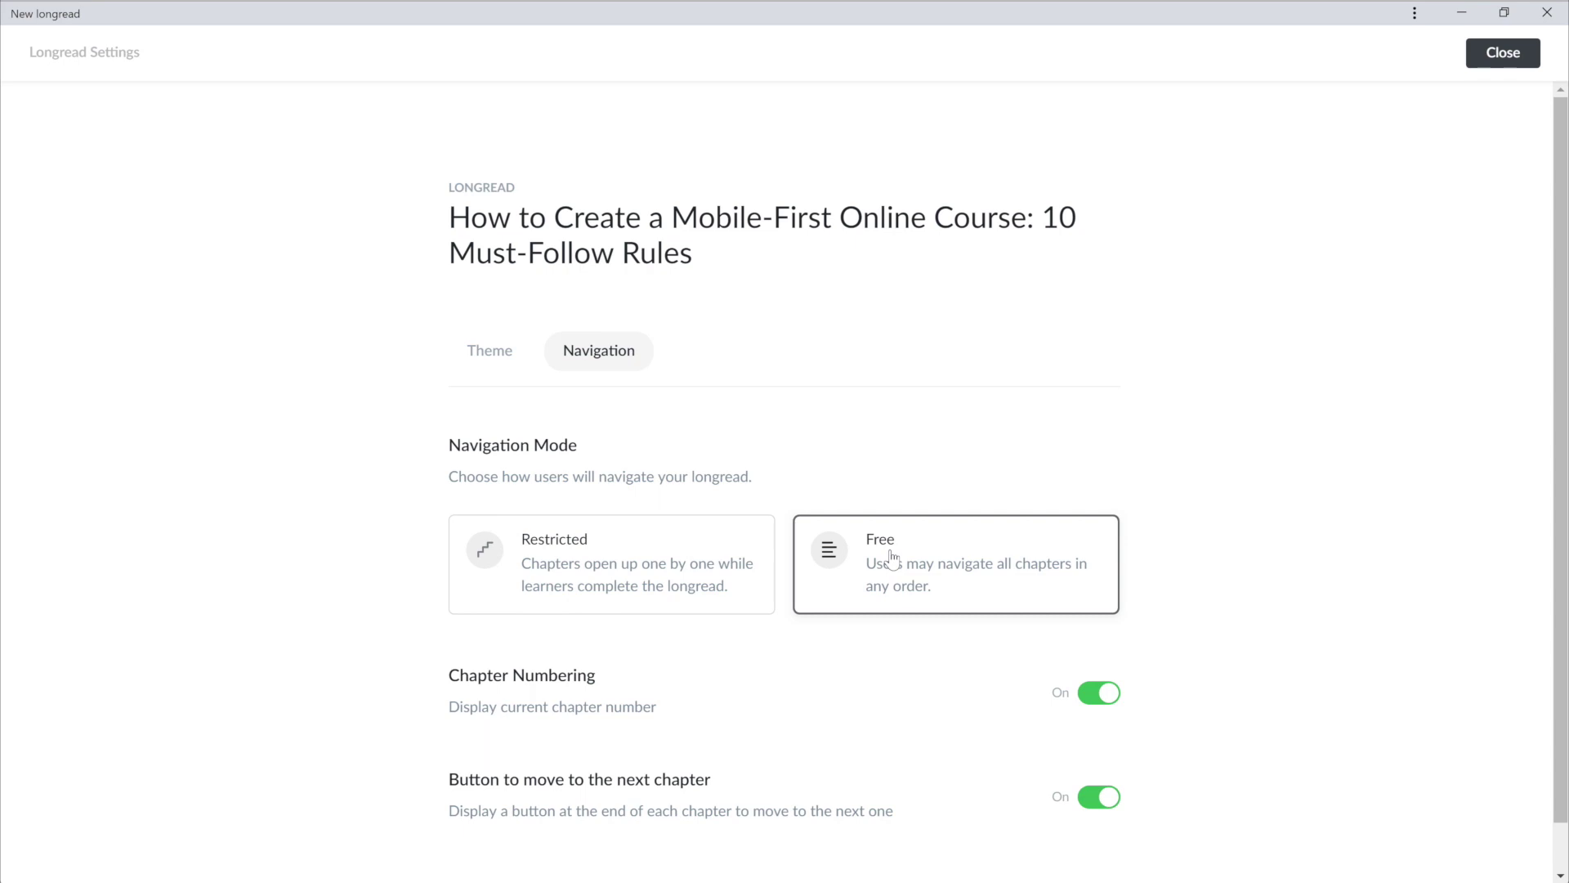
left_click(1099, 692)
left_click(1086, 808)
left_click(1502, 56)
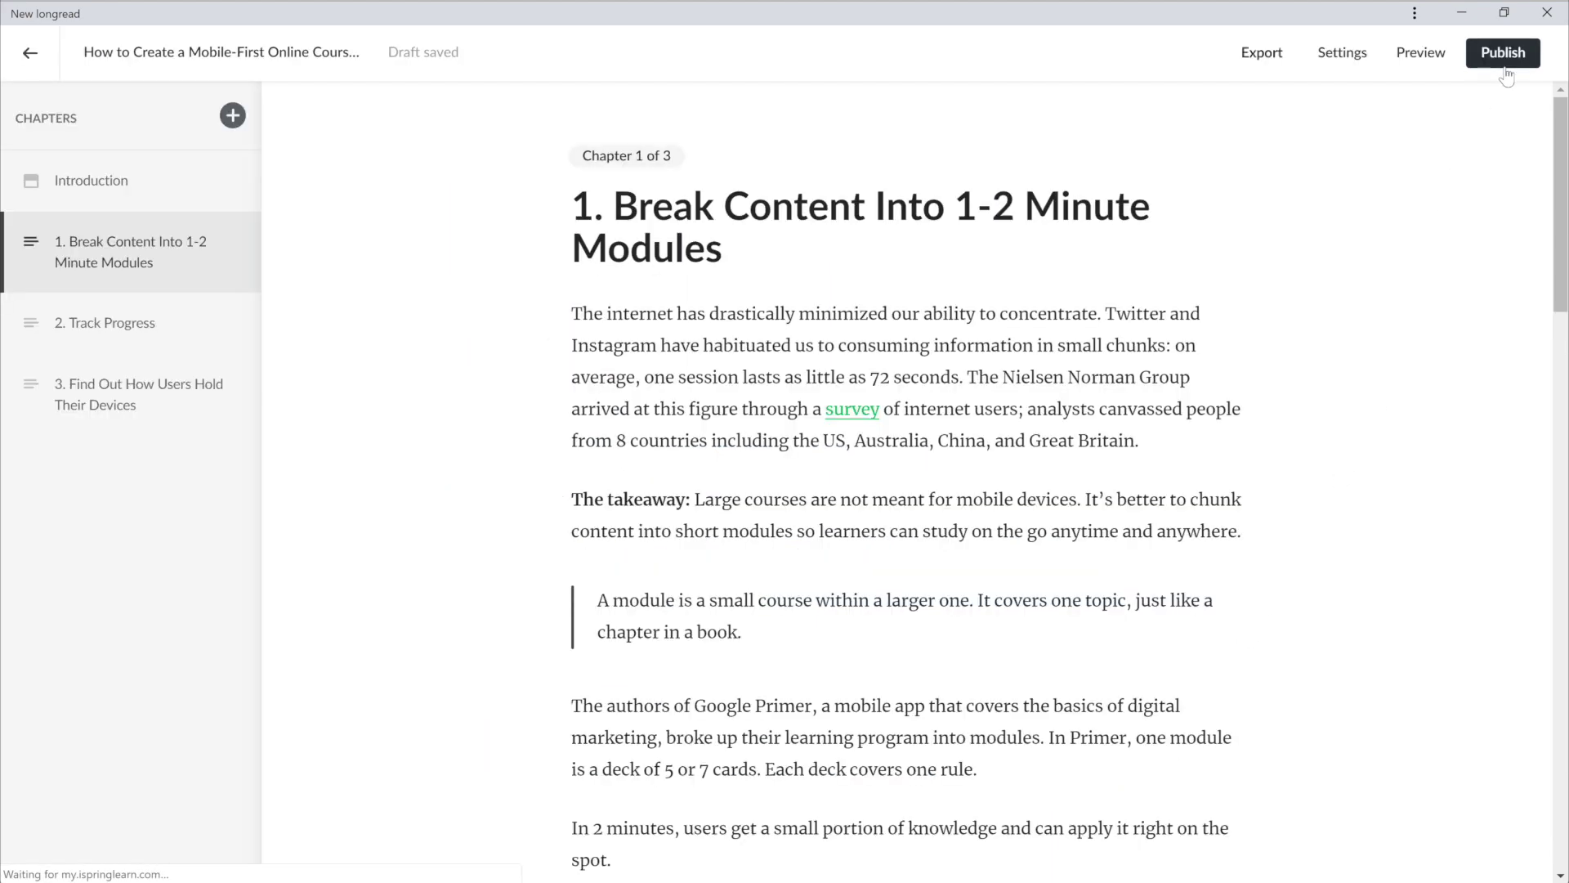
left_click(1432, 58)
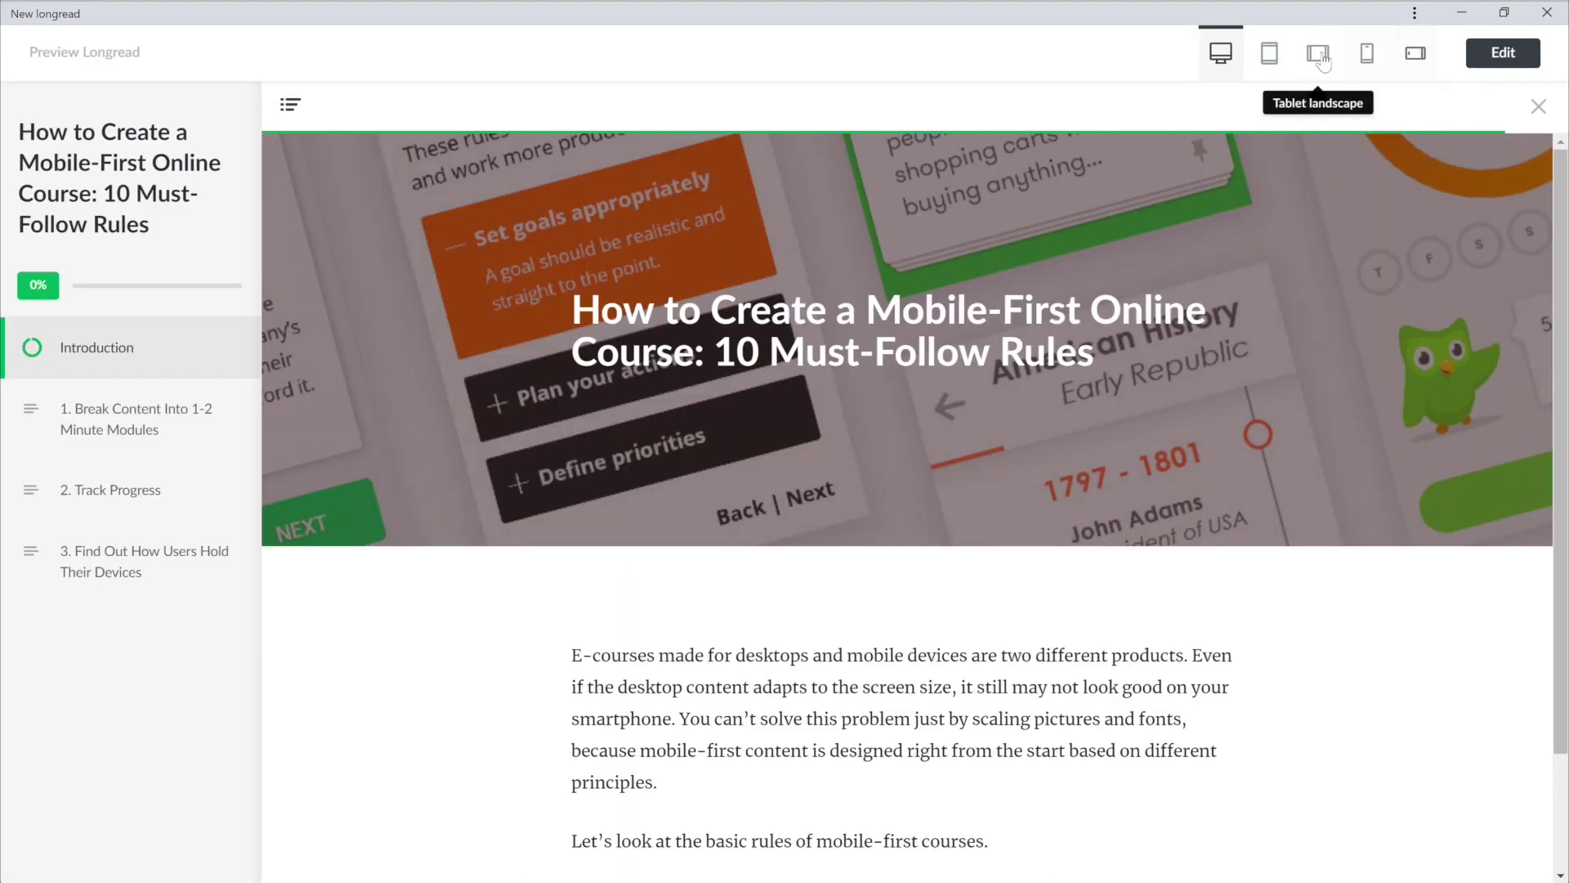
left_click(1270, 53)
left_click(1316, 57)
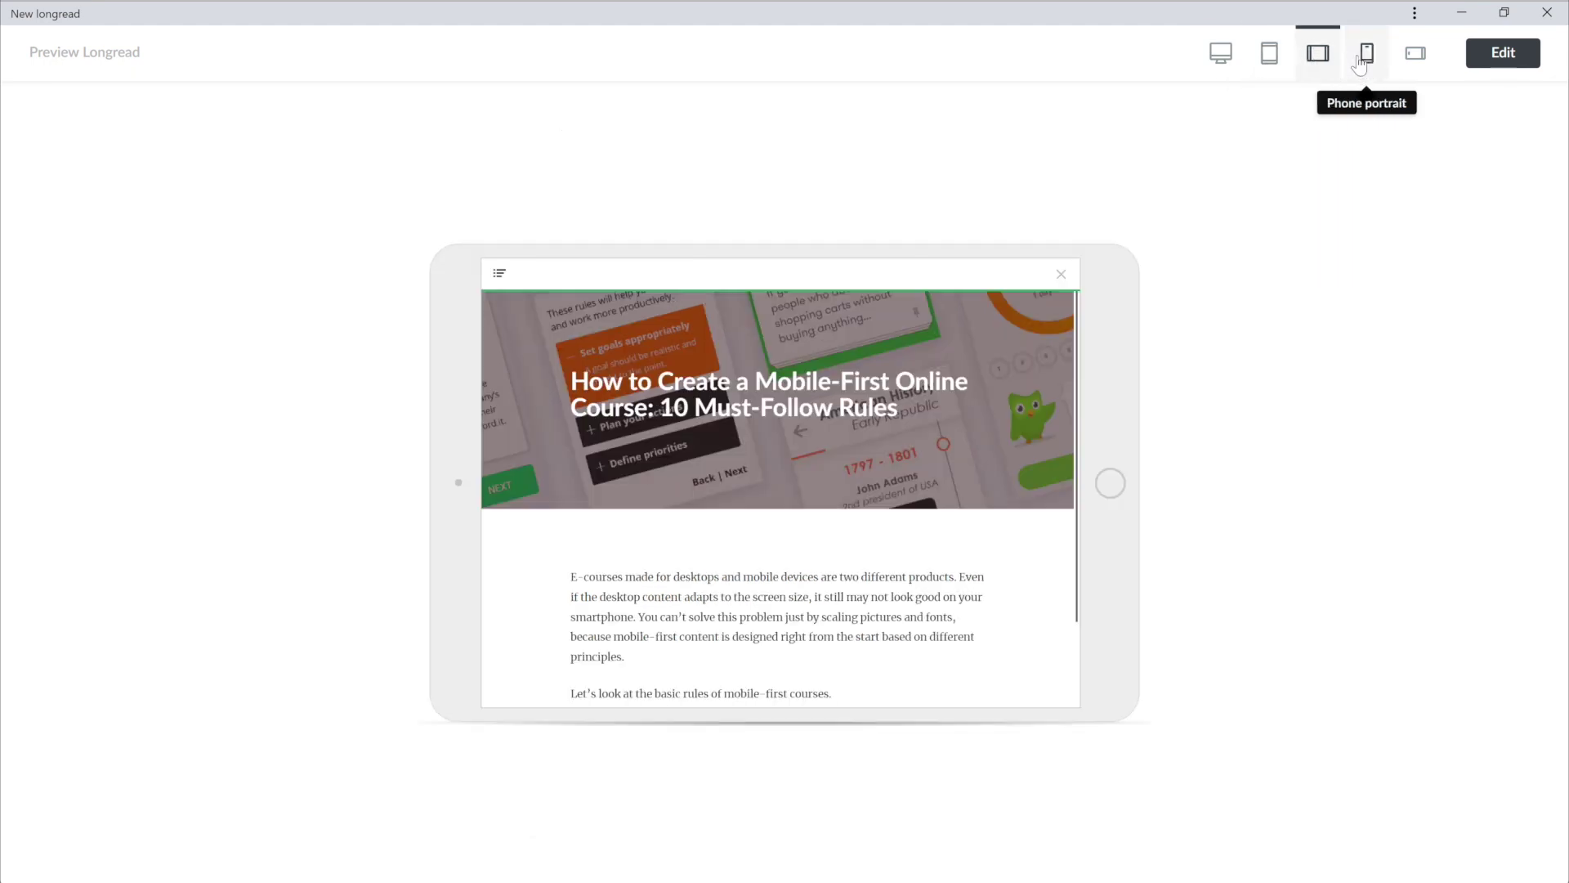
left_click(1366, 54)
left_click(693, 302)
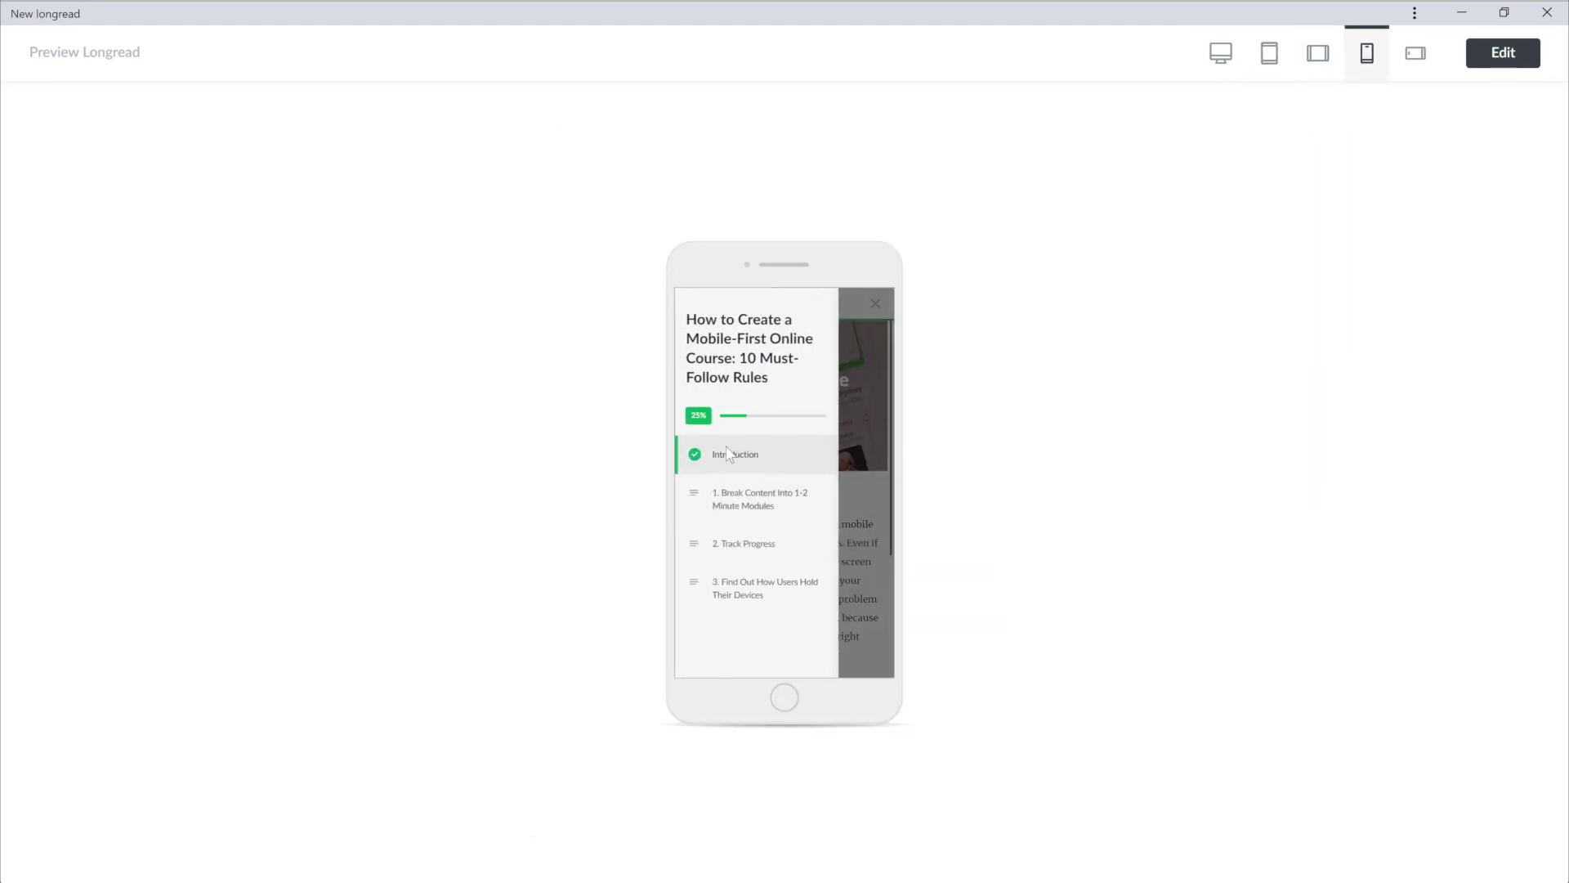
left_click(742, 499)
left_click_drag(893, 354, 888, 631)
left_click(751, 500)
left_click(783, 600)
left_click_drag(891, 572, 889, 623)
left_click(806, 648)
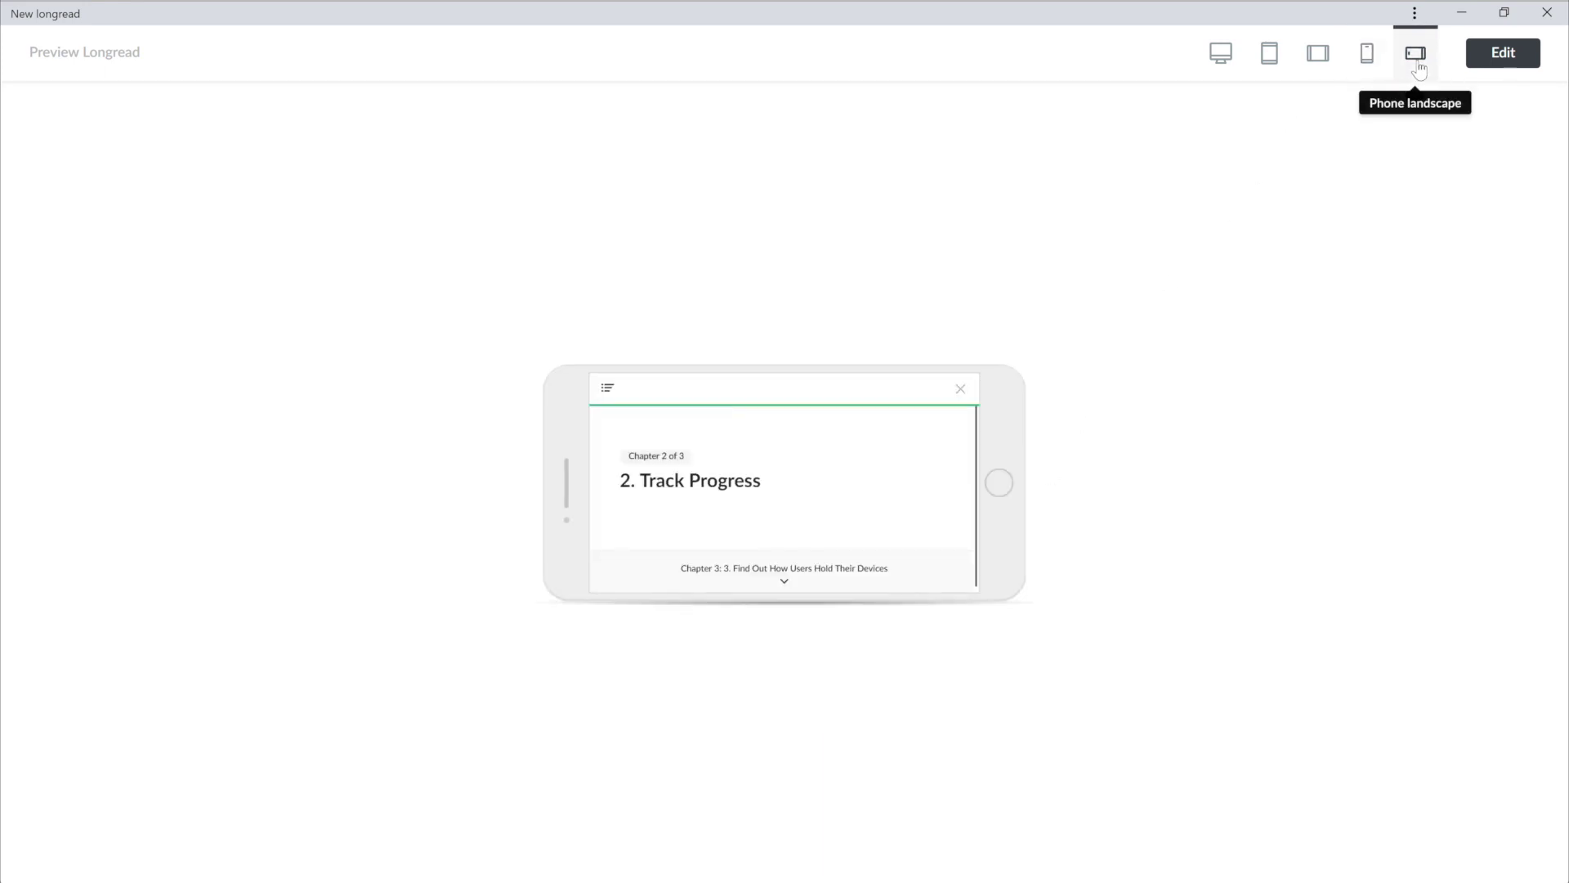
left_click(1502, 56)
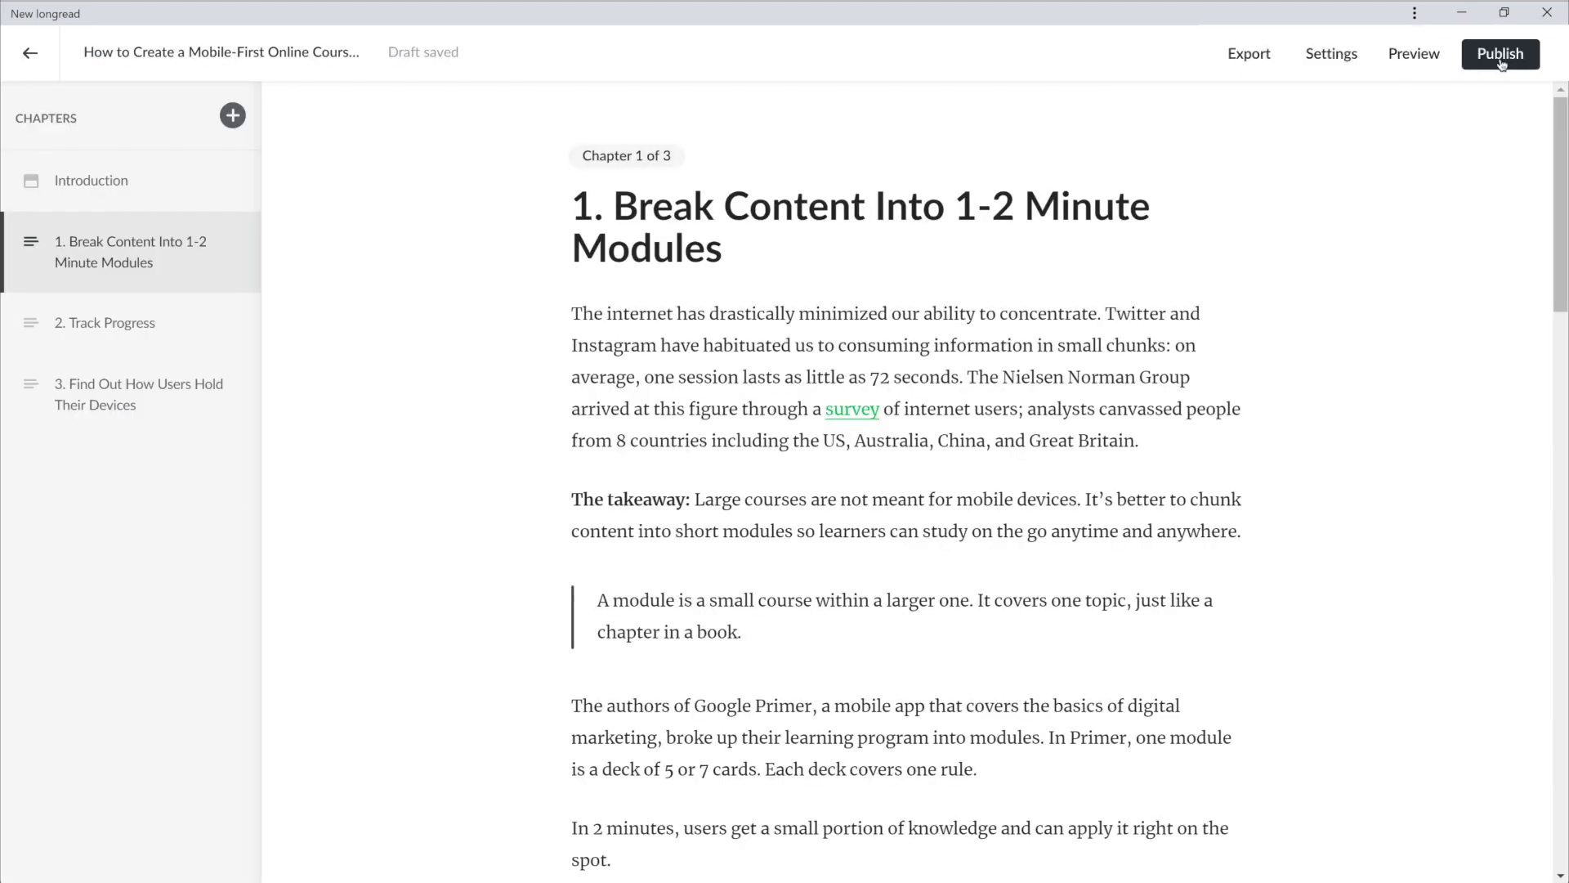
left_click(1242, 59)
Keep the SCORM 1.2 LMS profile and export the longread package
left_click(1139, 396)
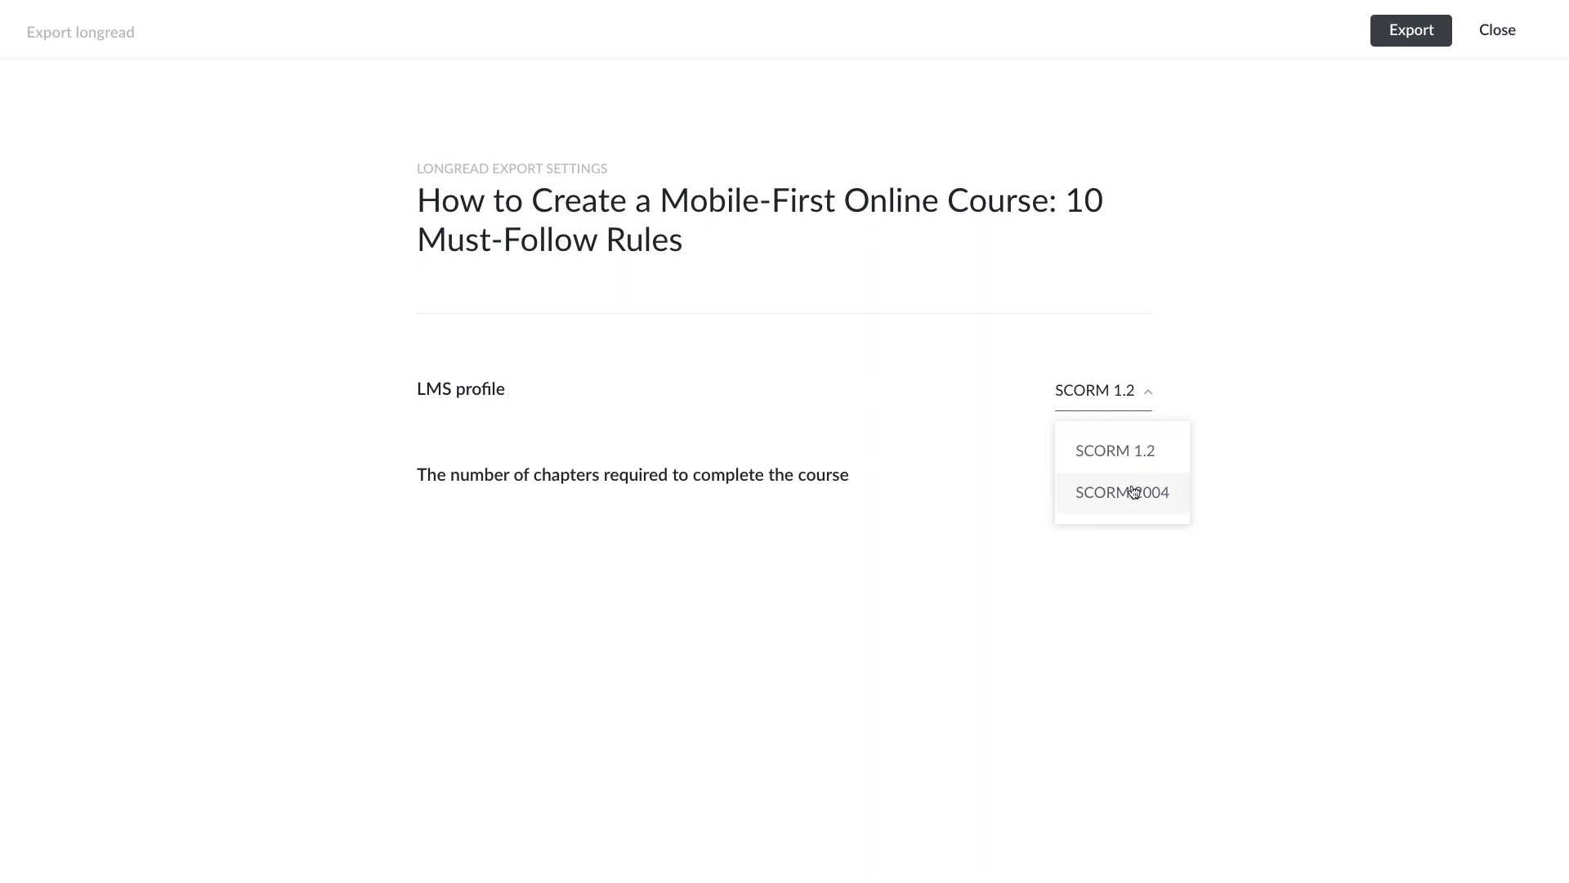
left_click(1124, 393)
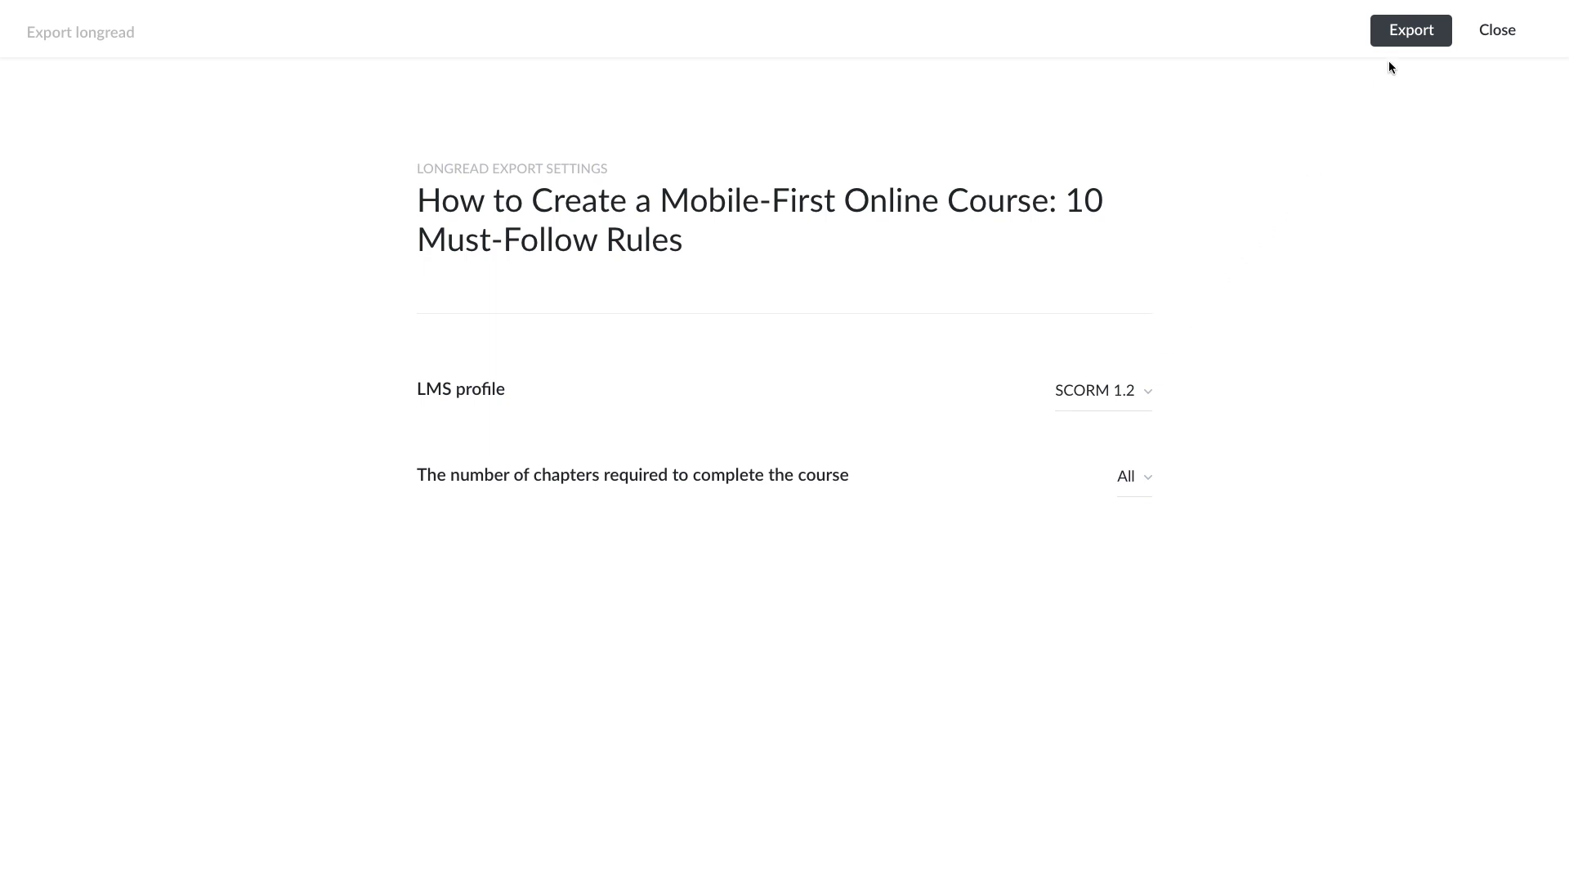
left_click(1412, 41)
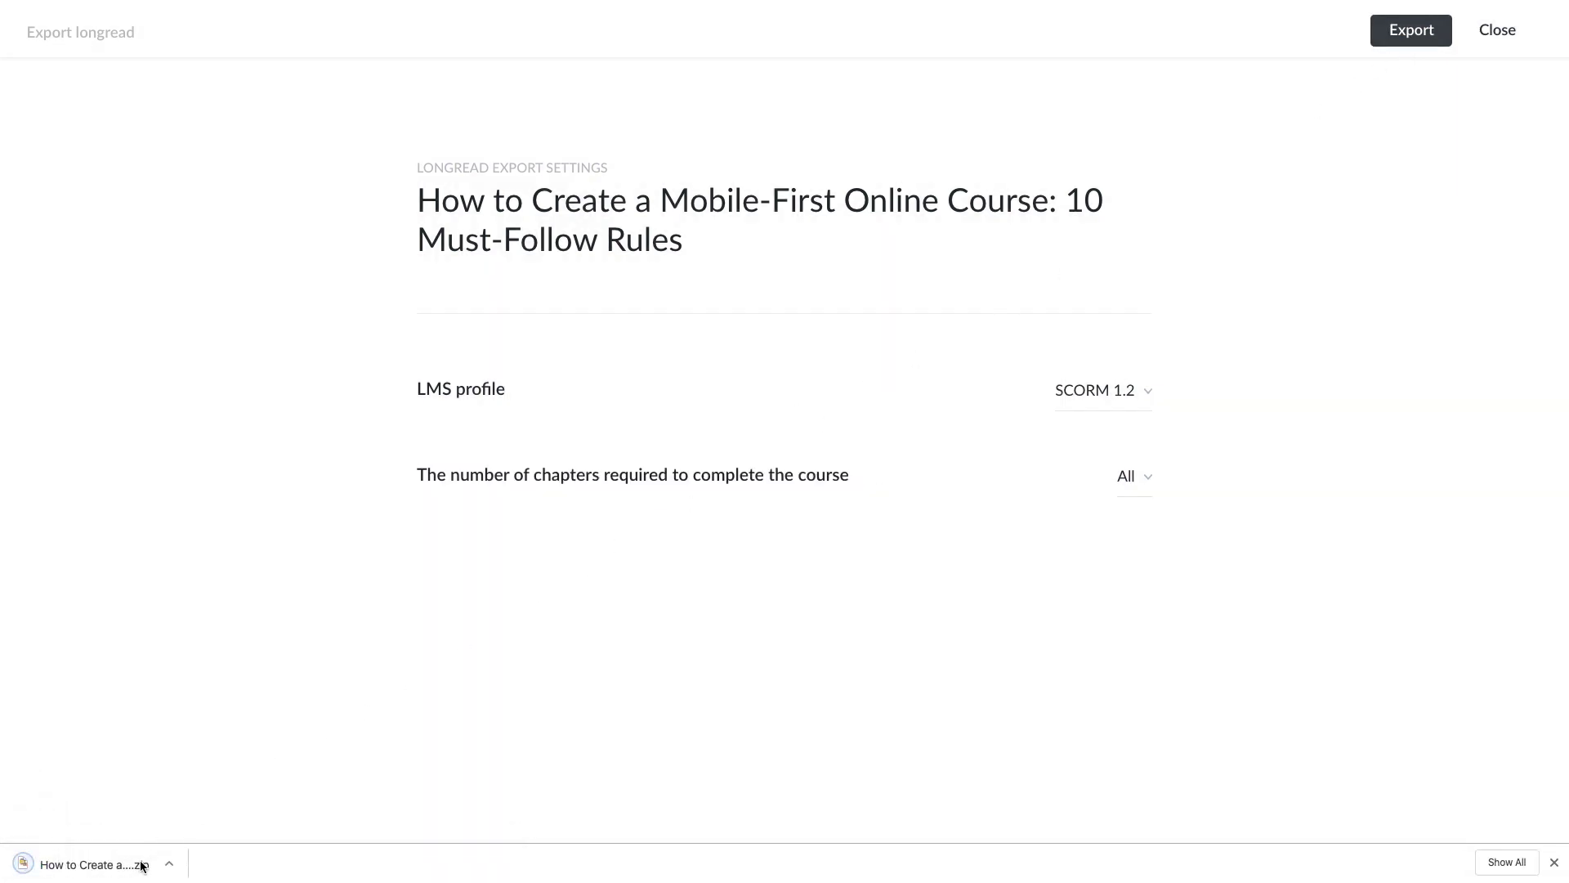
Close the export settings to return to the longread editor
left_click(1493, 36)
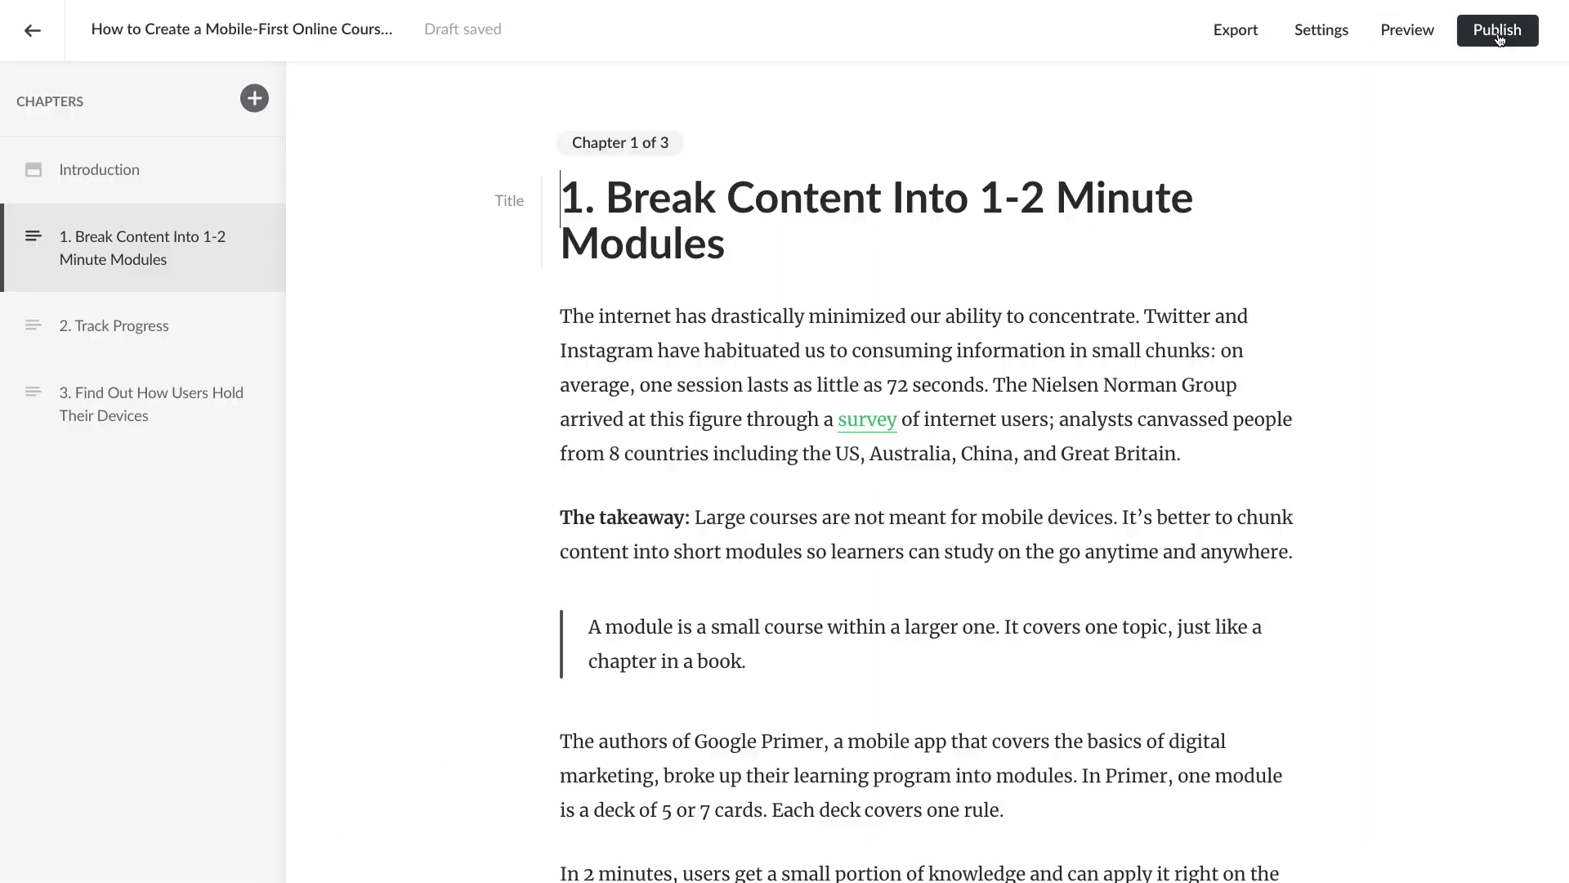